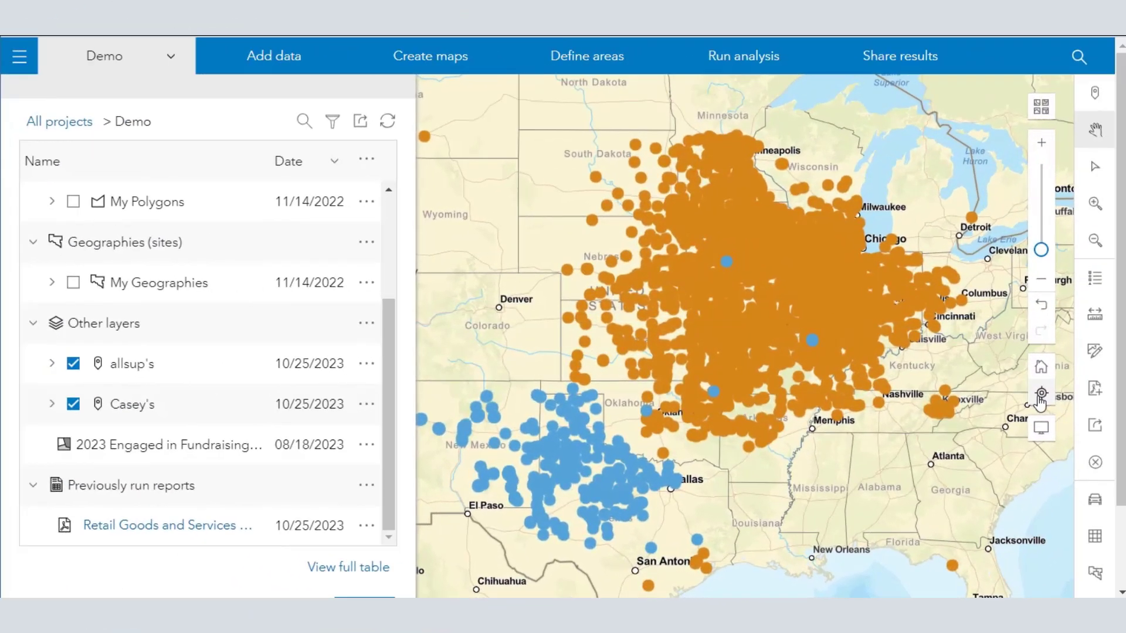
Step: Start sharing the map to ArcGIS and title it "Caseys and Allsups Convenience Stores"
click(1096, 426)
click(352, 166)
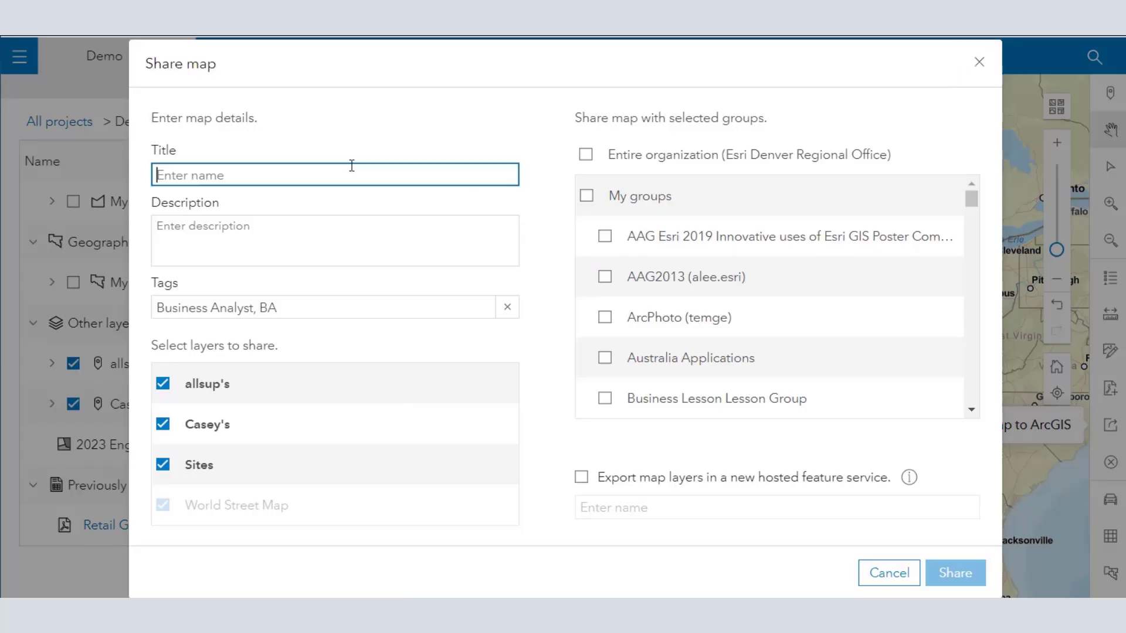
text(Caseys and Allsups Convenience Stores)
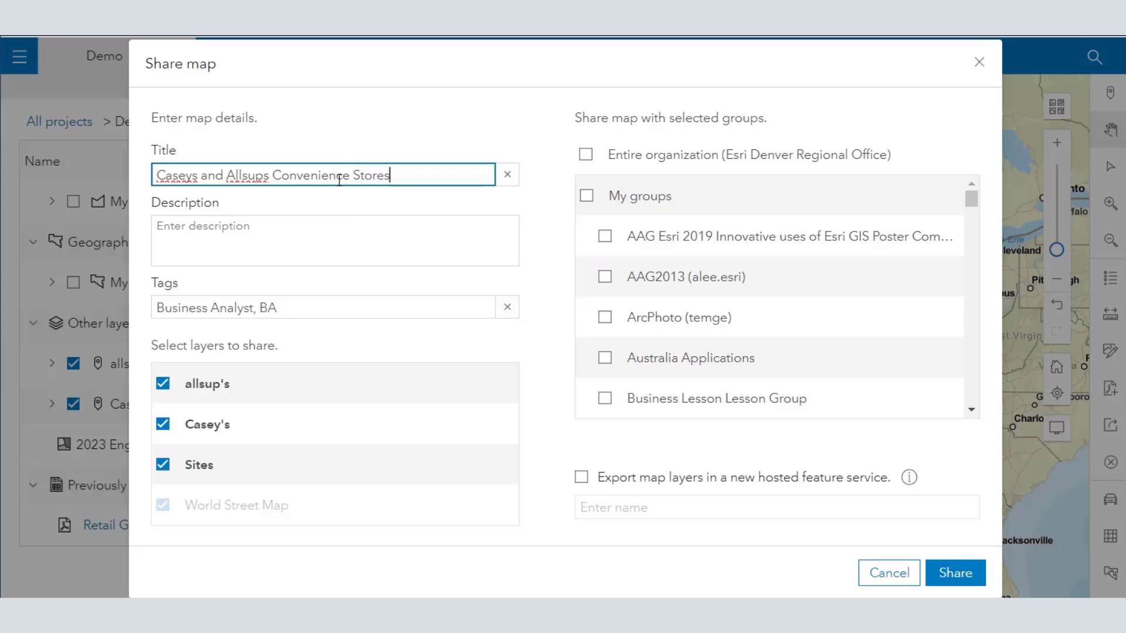
Step: Set the shared map's description to "Caseys and Allsups Convenience Stores: Comparing the location and patterns."
triple_click(339, 178)
key(ctrl+c)
click(335, 229)
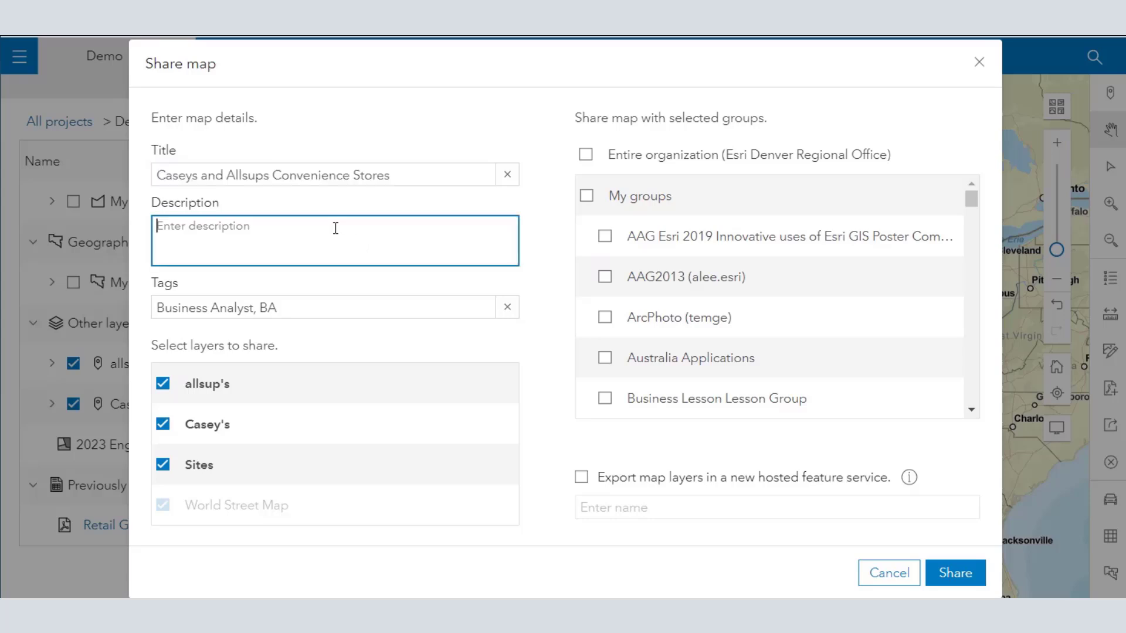
key(ctrl+v)
text(: Comparing the location an)
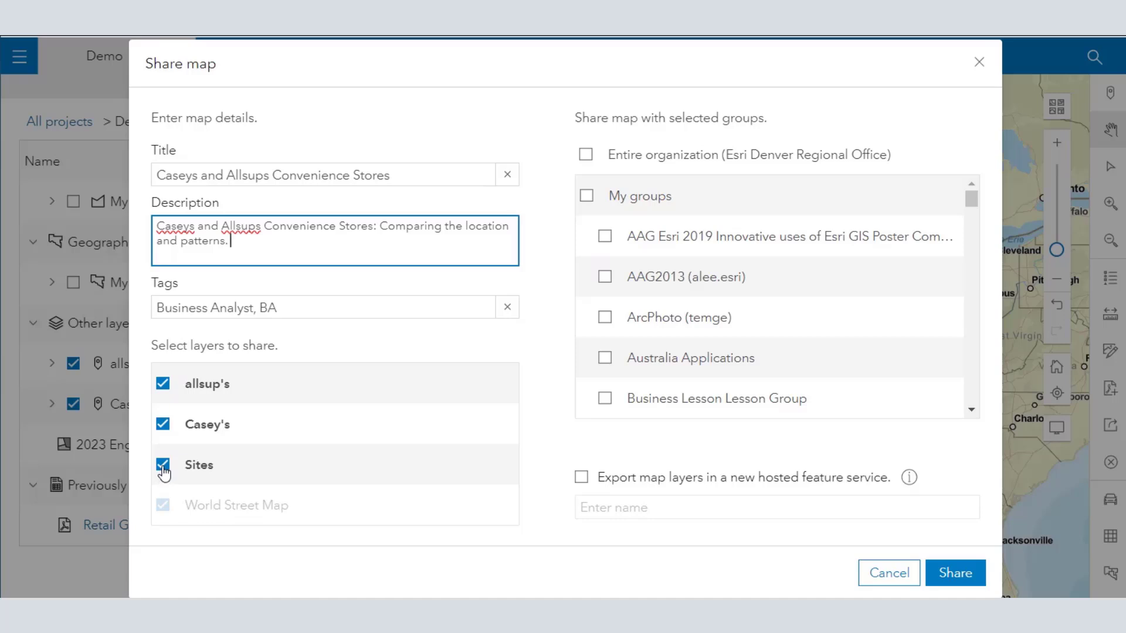
Step: Share the map with the entire organization, exporting its layers in a new hosted feature service under the map's title
click(586, 156)
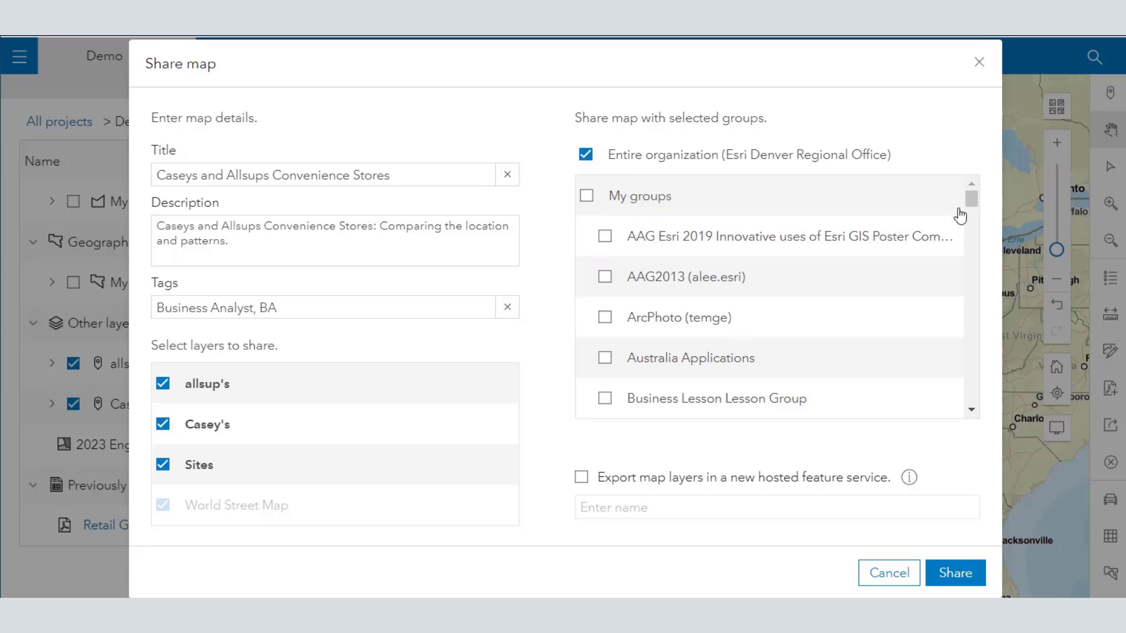
drag(967, 200, 980, 171)
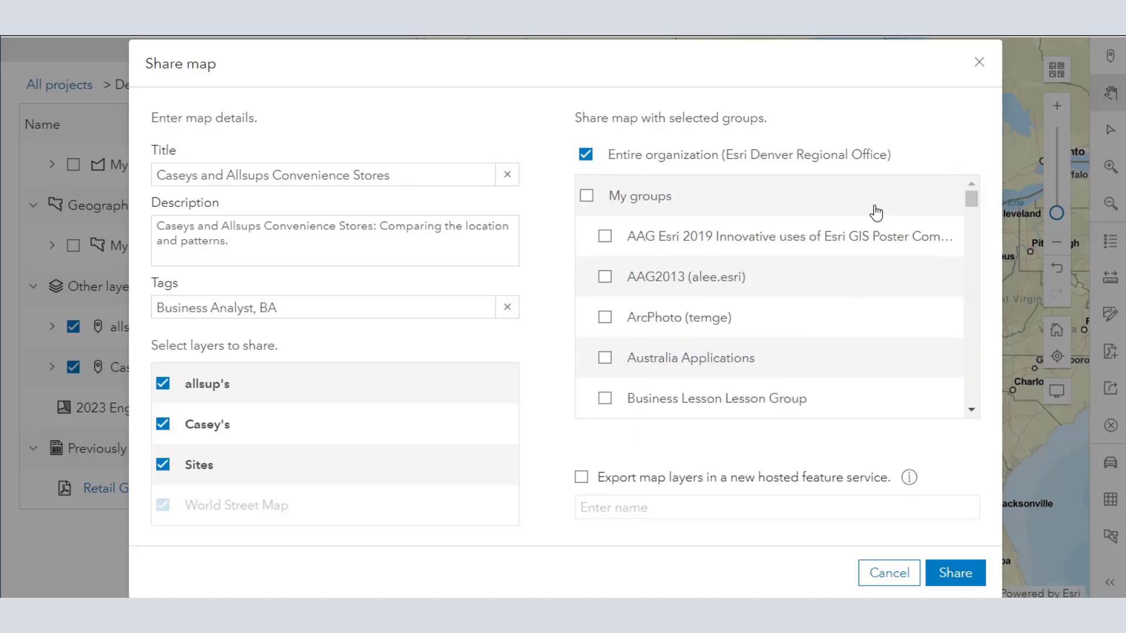
scroll(769, 326, down, 3)
scroll(768, 323, down, 3)
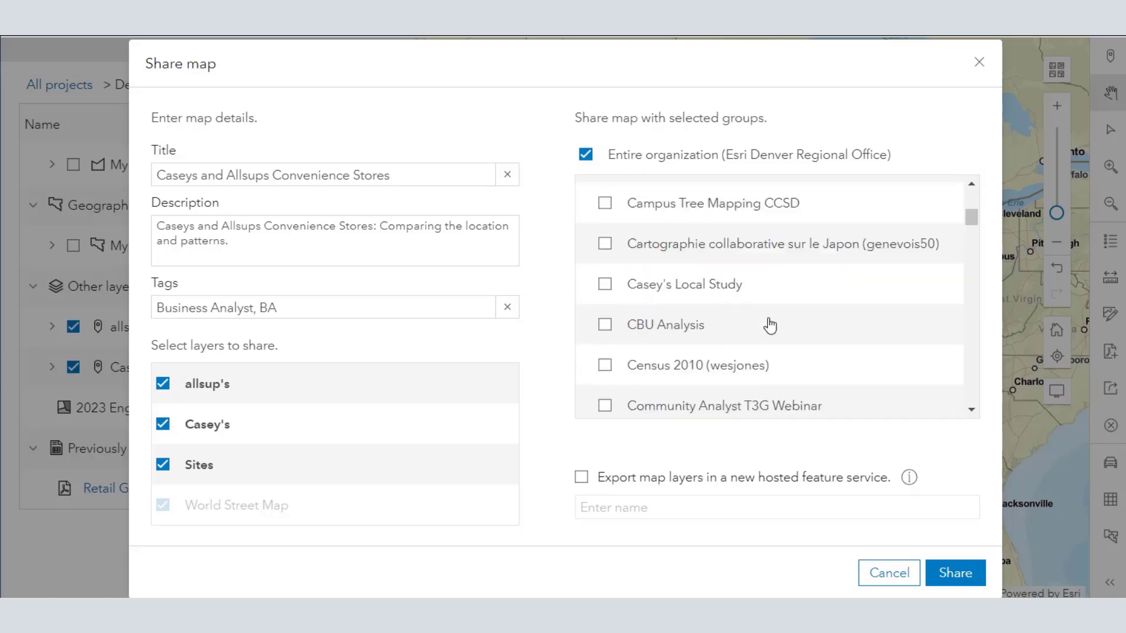
scroll(766, 322, up, 8)
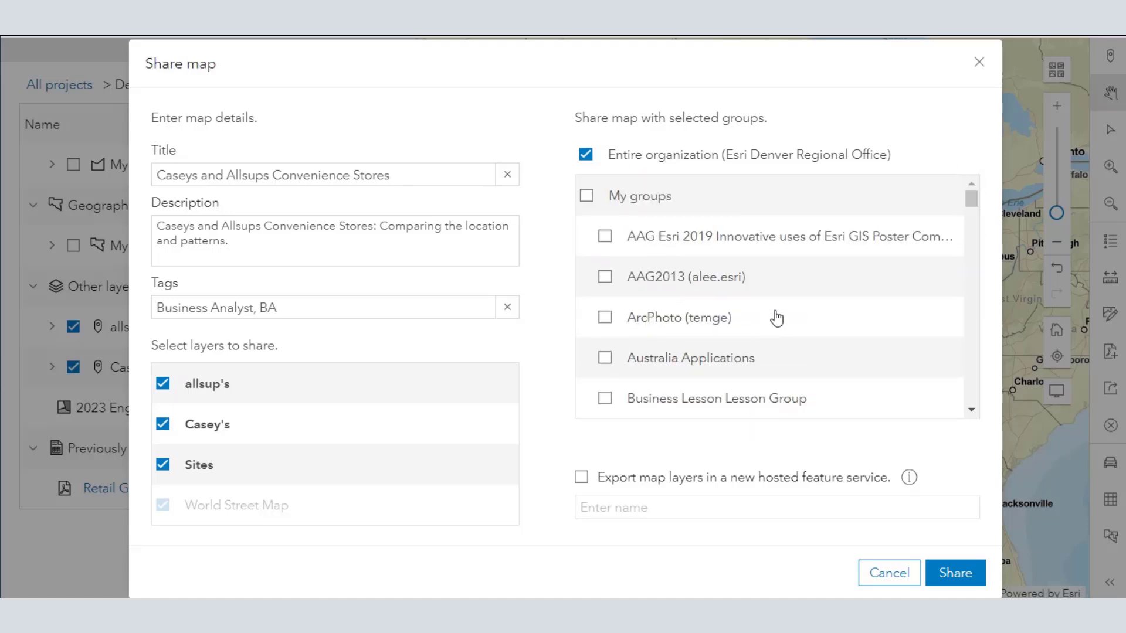
click(581, 480)
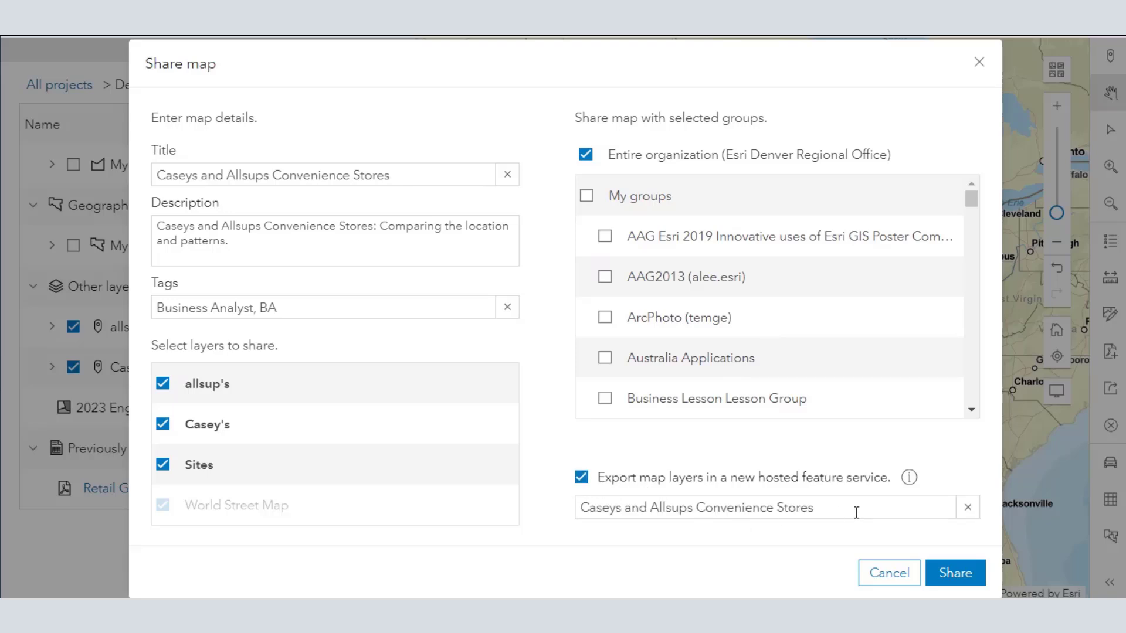
click(956, 573)
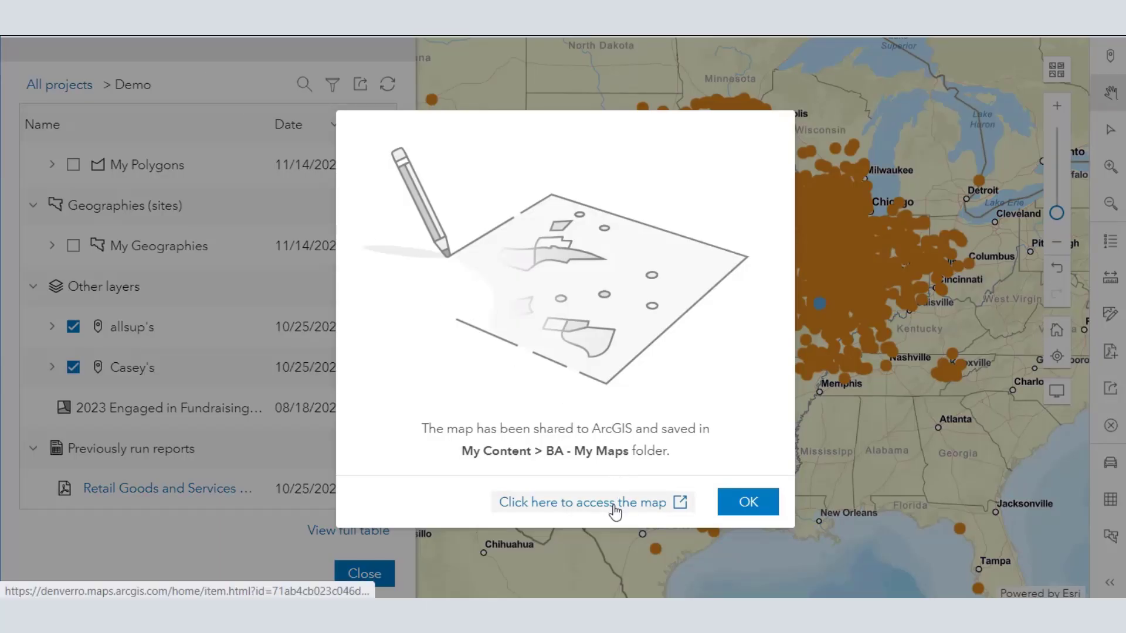
Step: Open the shared map's item page and launch the map in Map Viewer
click(614, 506)
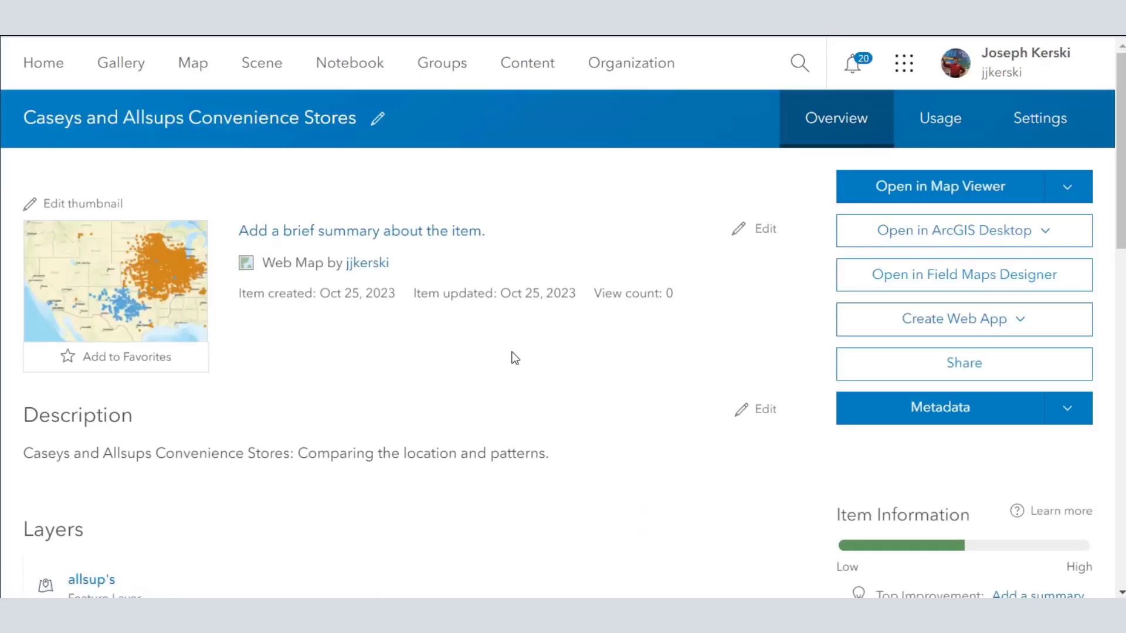
click(949, 191)
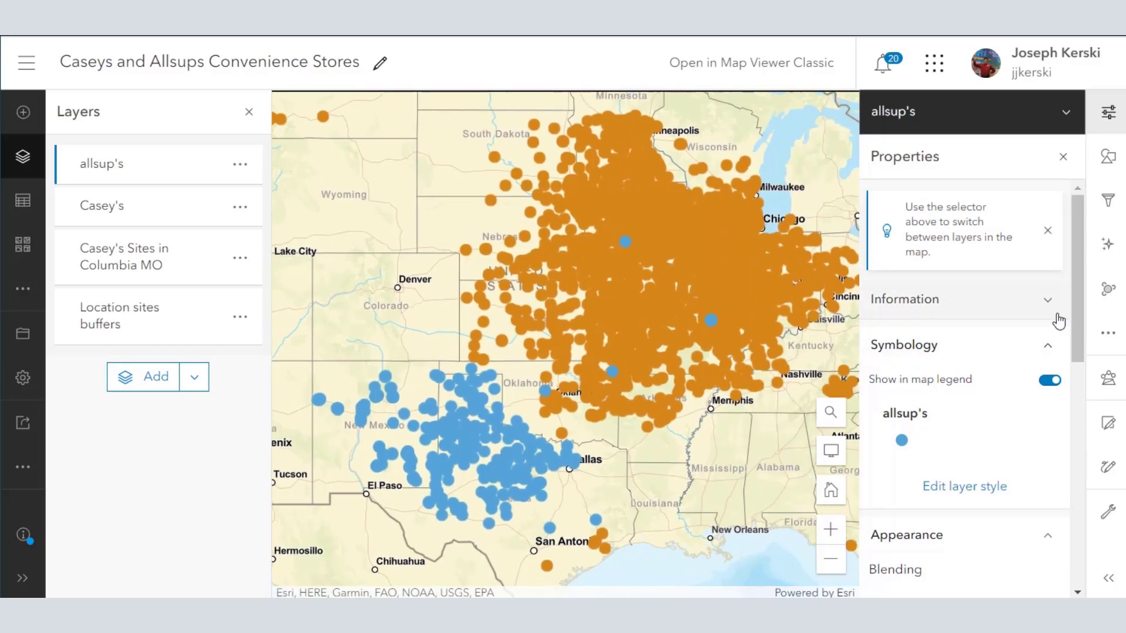
Step: Examine the spatial analysis tools available for the map, then close the analysis options
click(1107, 332)
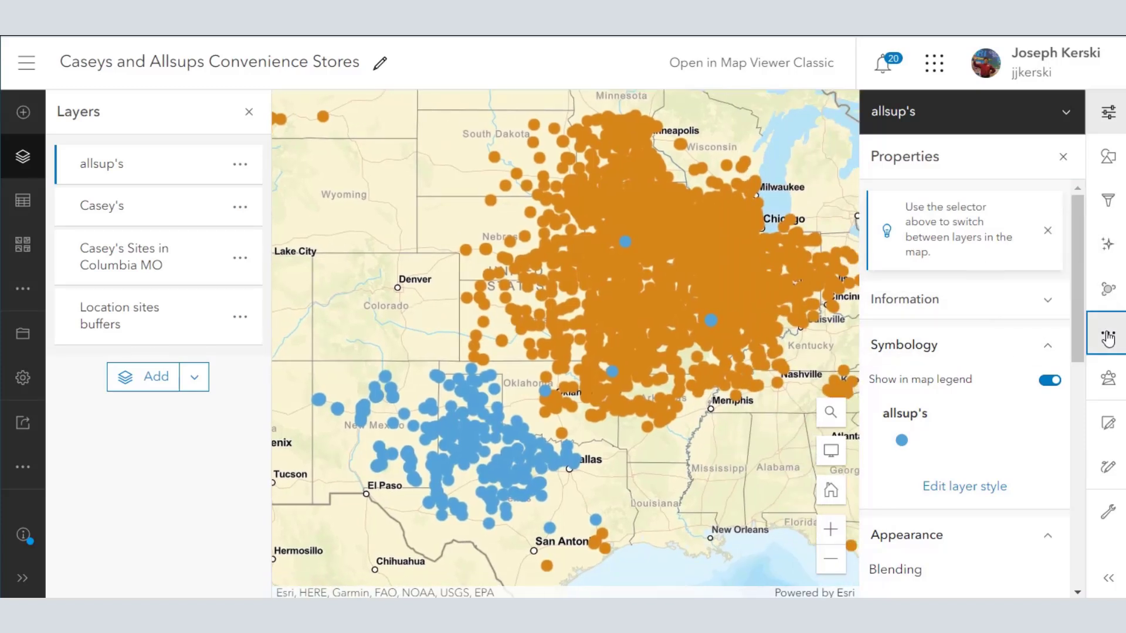
click(1107, 384)
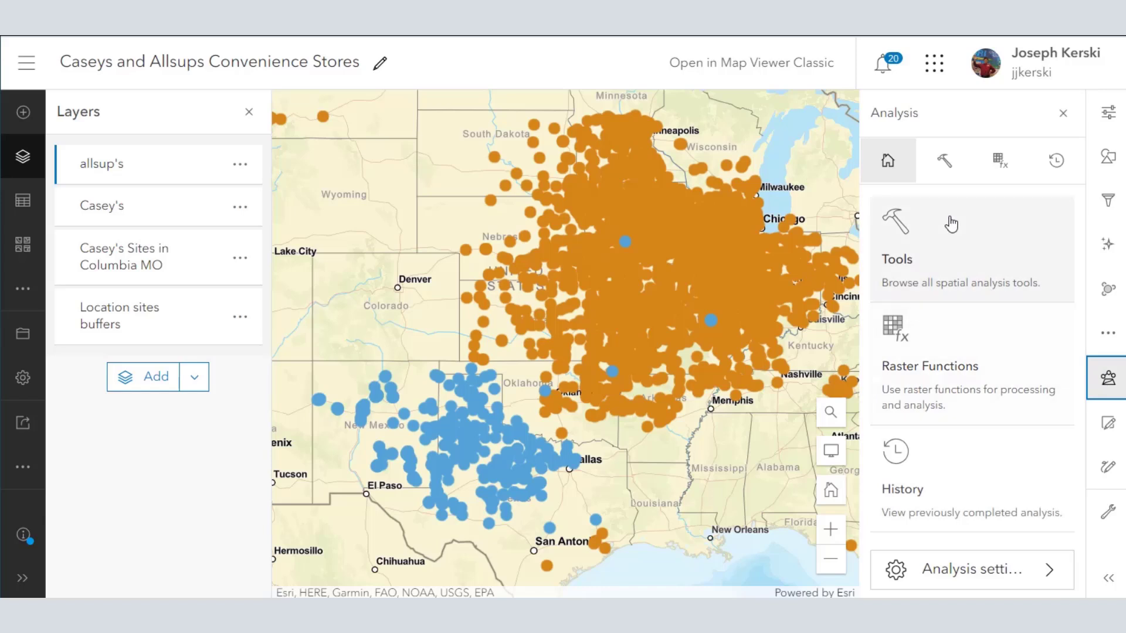
click(941, 170)
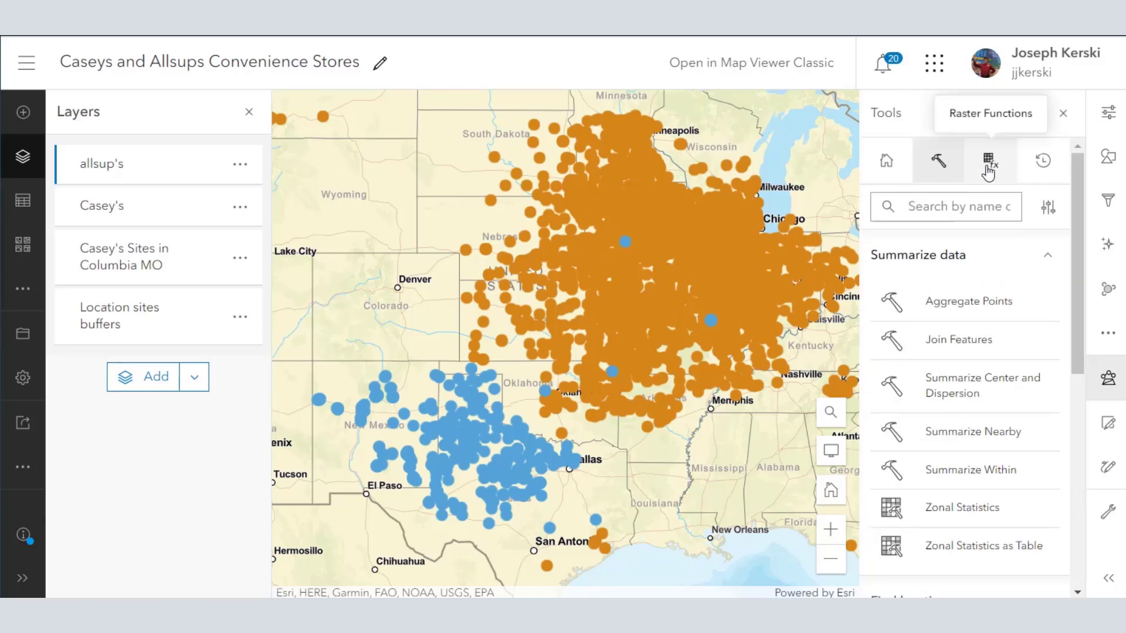
click(888, 160)
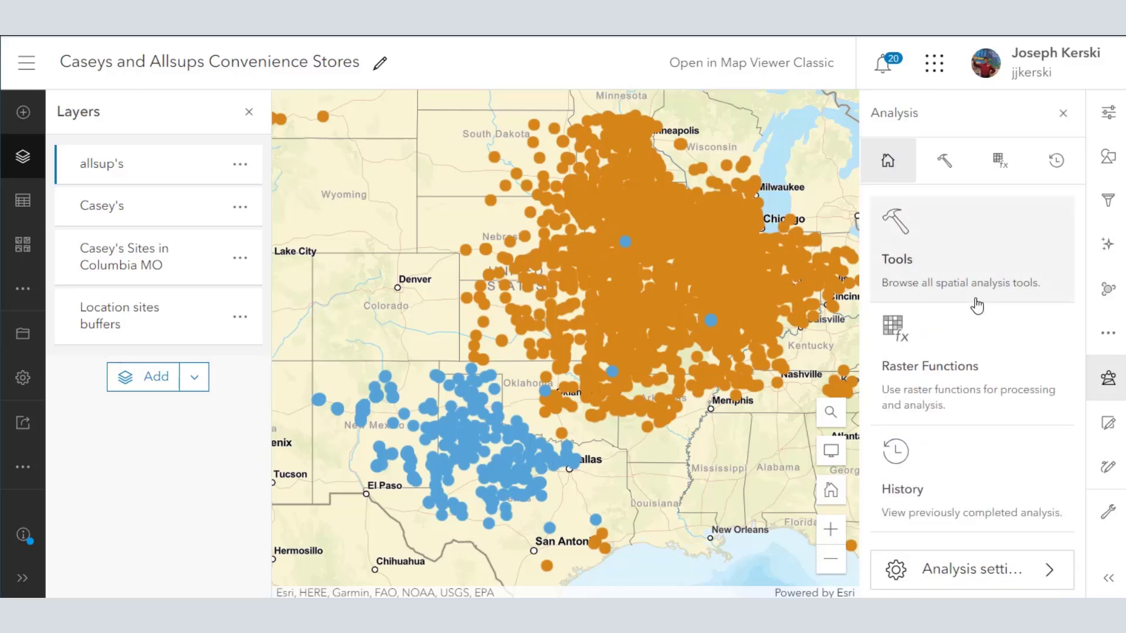
click(1079, 120)
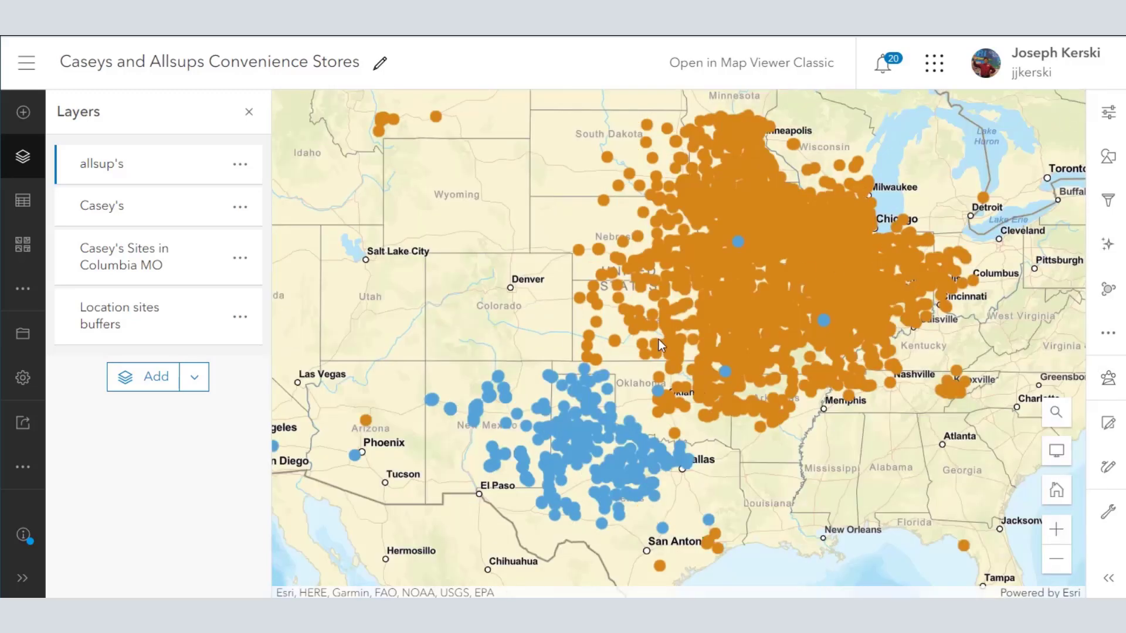
Step: Check the Casey's Sites in Columbia MO, Casey's and allsup's layers by switching their visibility off and on
mouse_move(218, 284)
click(214, 259)
click(215, 207)
click(214, 208)
click(216, 167)
click(216, 166)
click(239, 257)
click(141, 323)
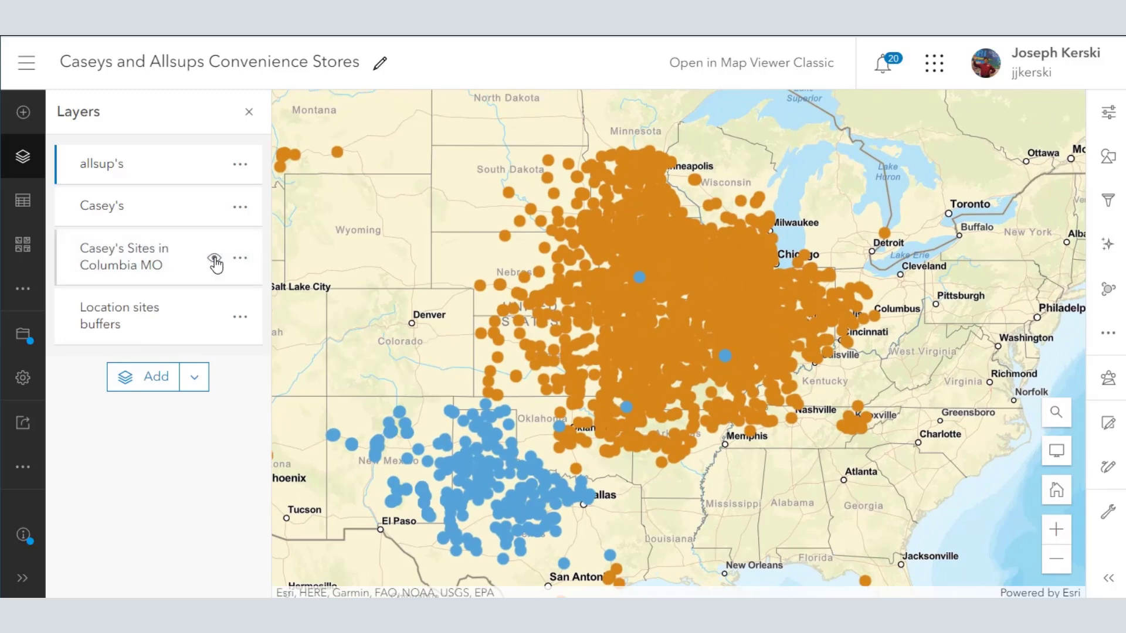
Step: Zoom to the Location sites buffers layer and inspect the details of a drive-time buffer around Columbia
click(238, 318)
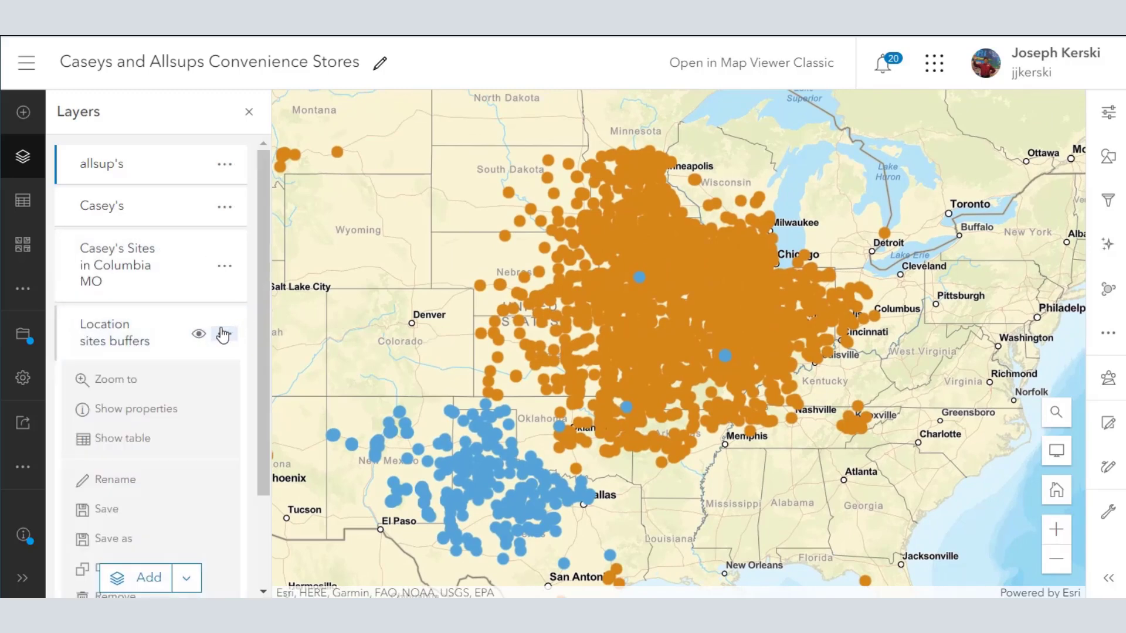
click(154, 381)
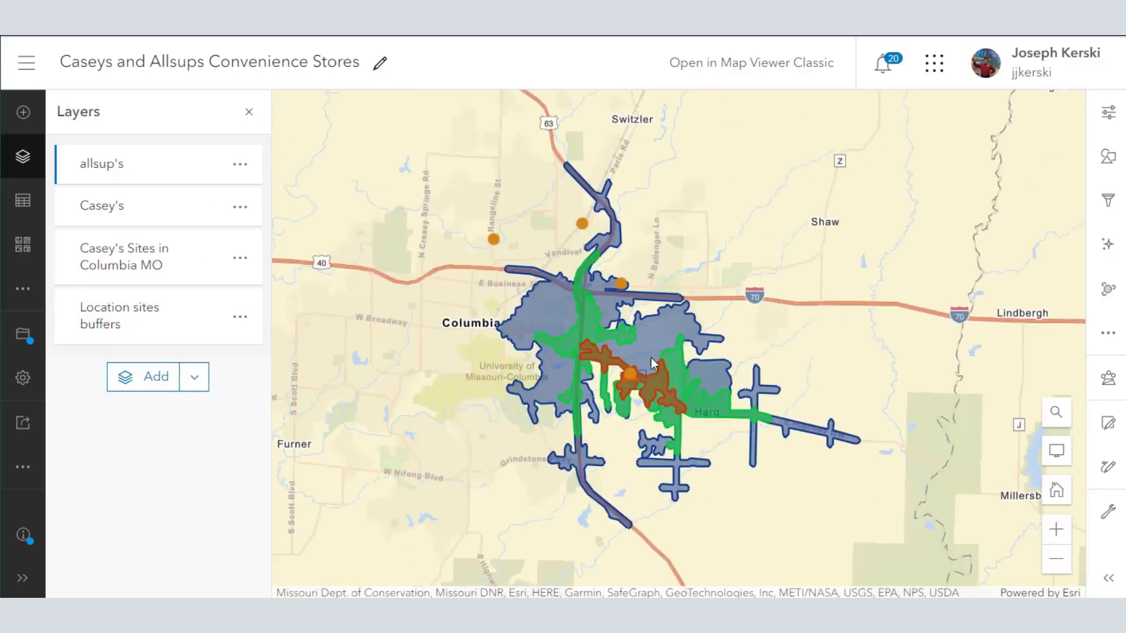
click(554, 330)
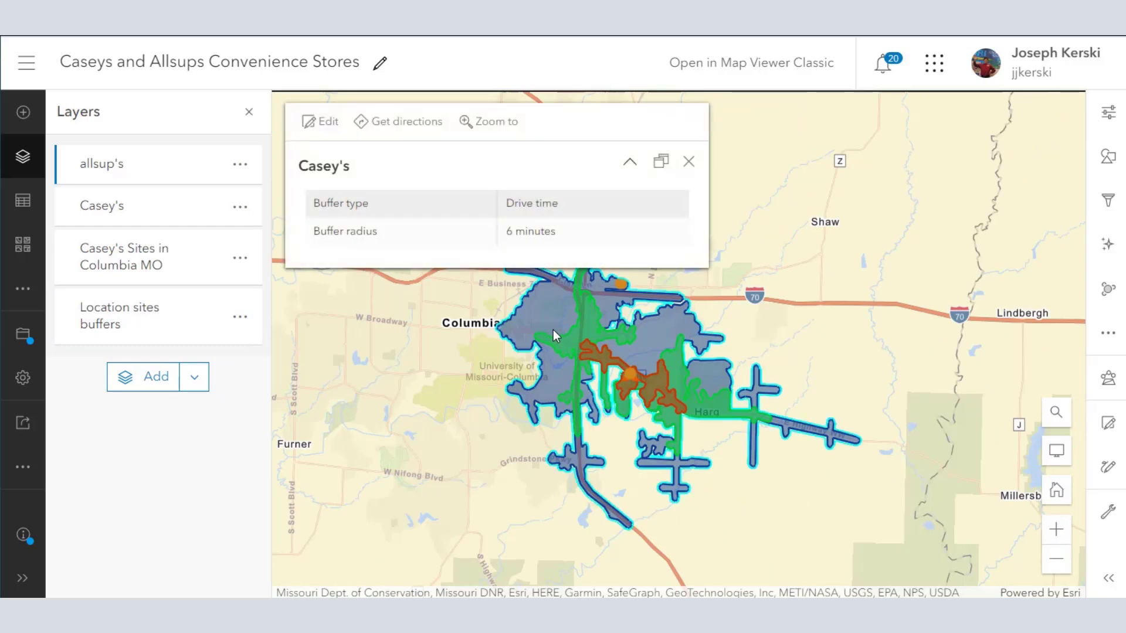
click(688, 162)
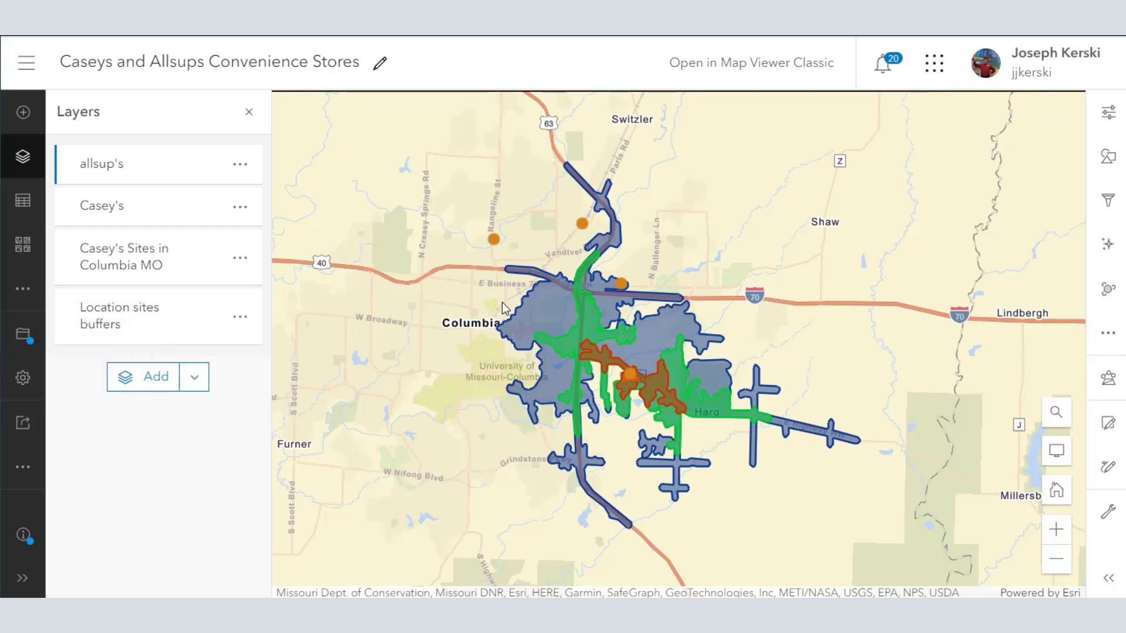
Step: Return the map to a multi-state view of both store chains and save the web map
scroll(502, 301, down, 4)
scroll(503, 302, down, 5)
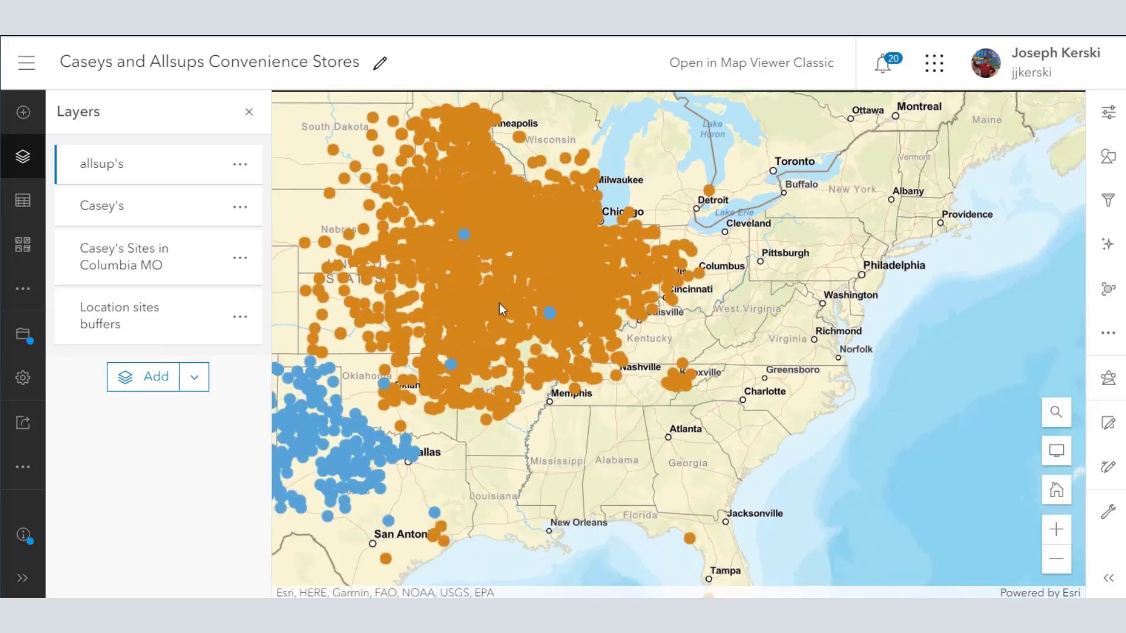
drag(502, 305, 705, 291)
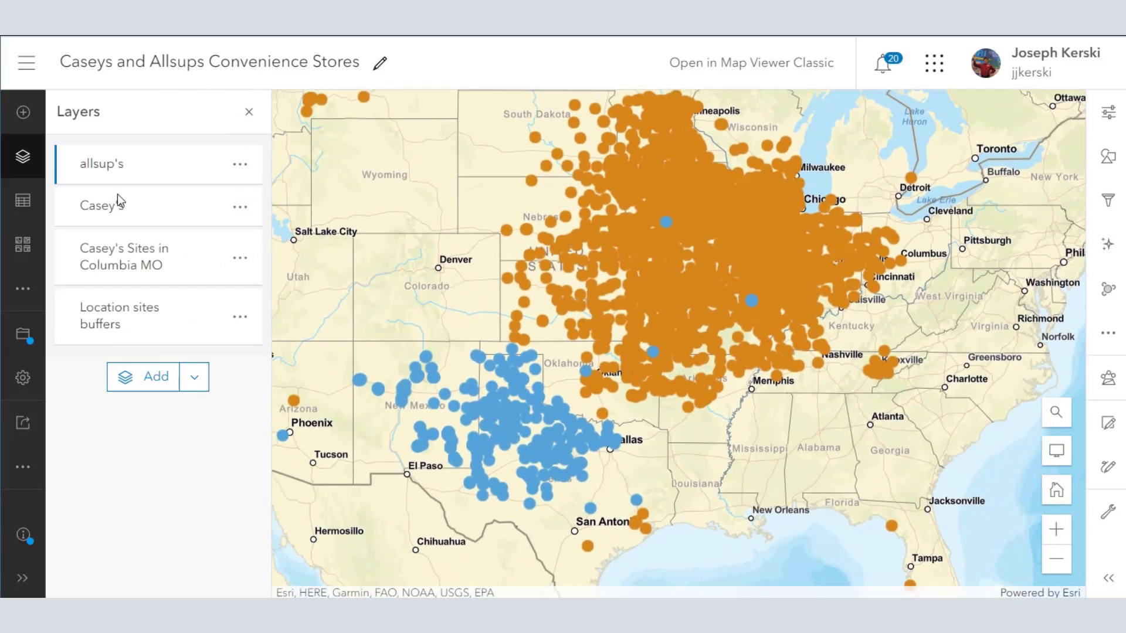
click(22, 334)
click(116, 343)
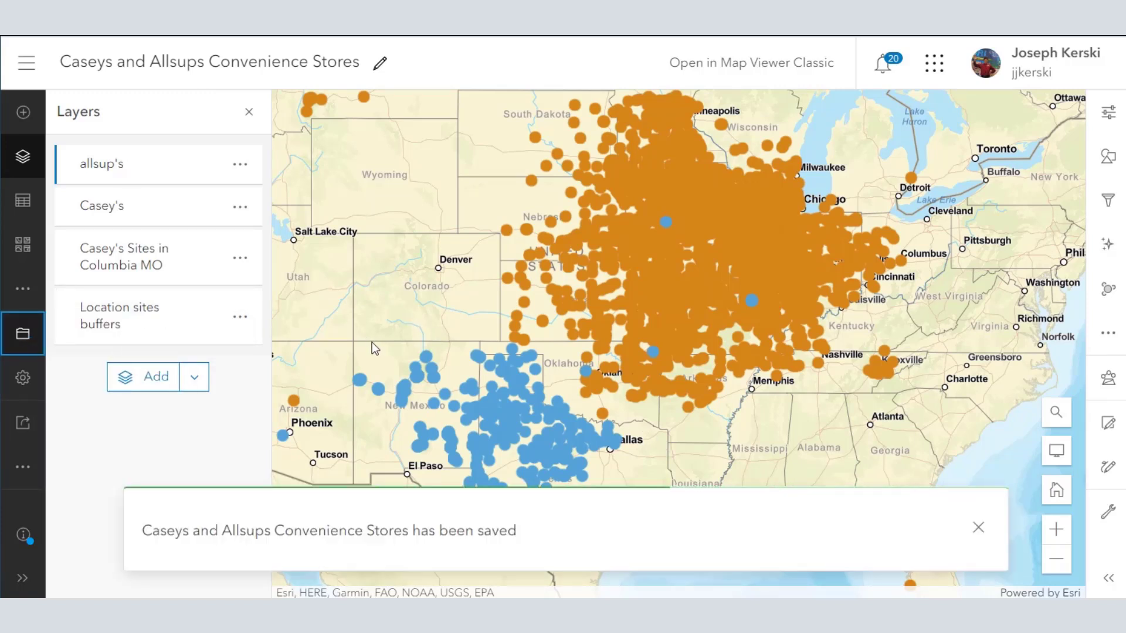
Step: Go to the content page and open the BA - Project Data folder
click(33, 70)
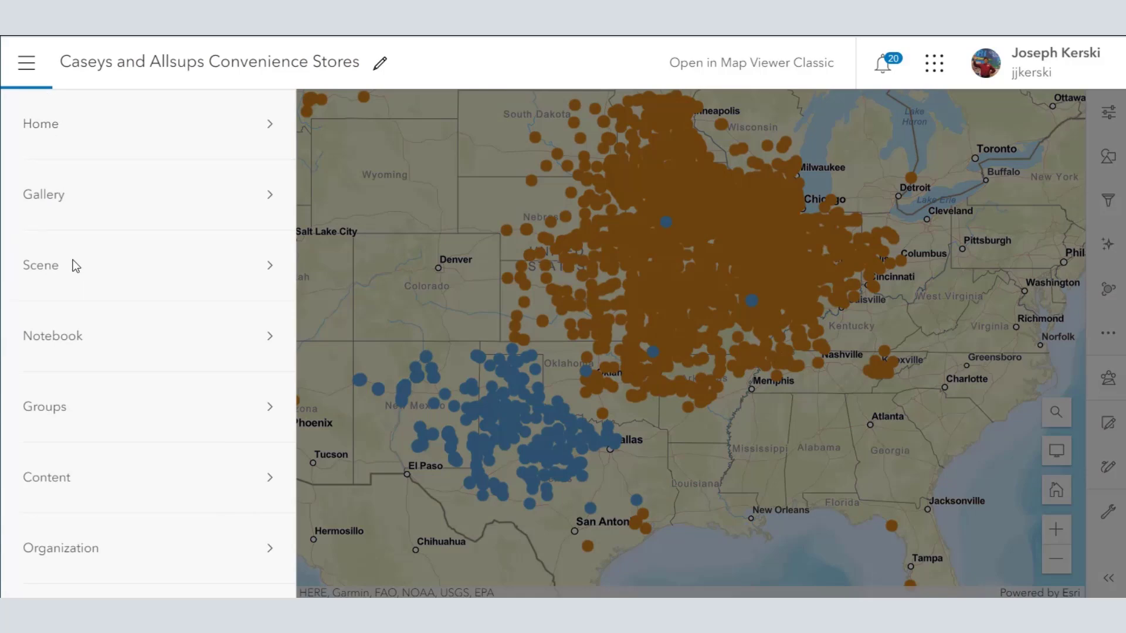
click(65, 480)
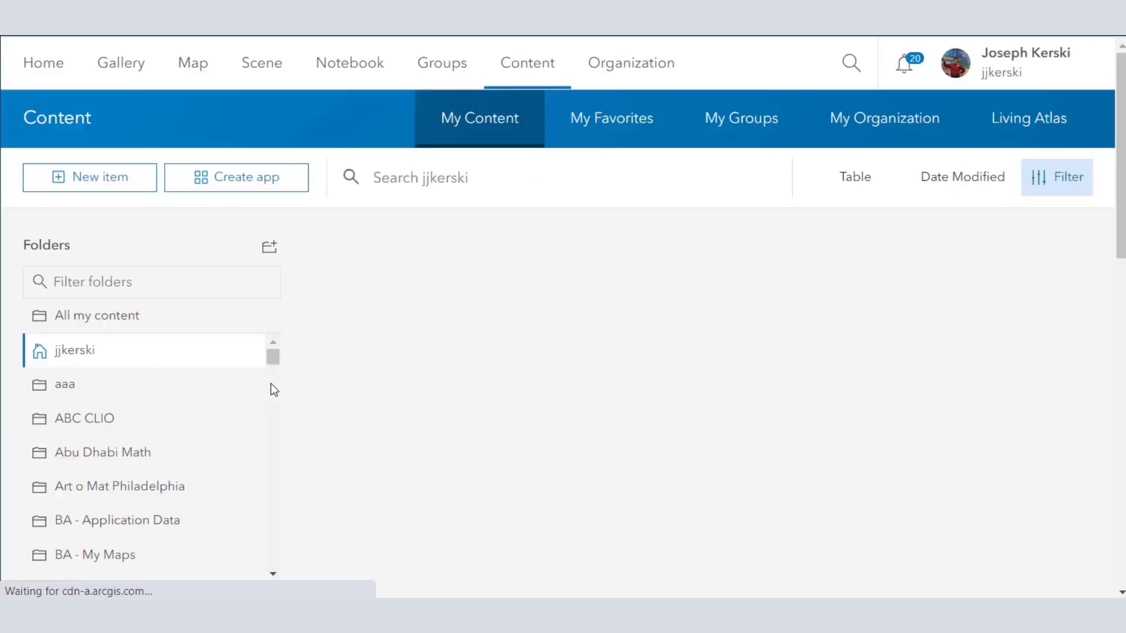
scroll(176, 460, down, 3)
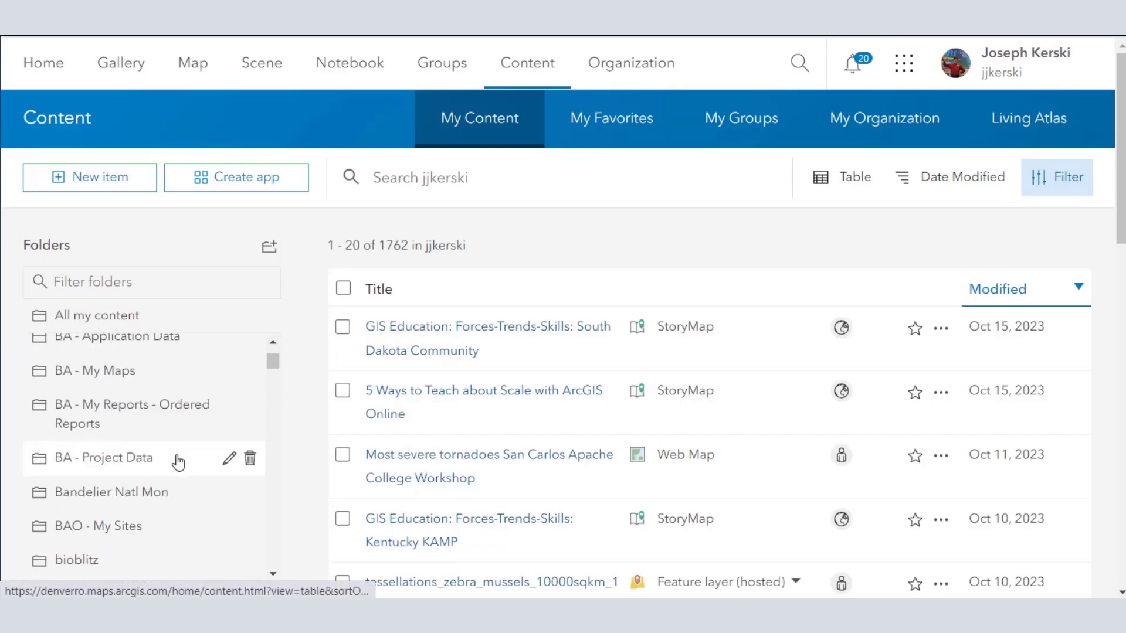
click(139, 466)
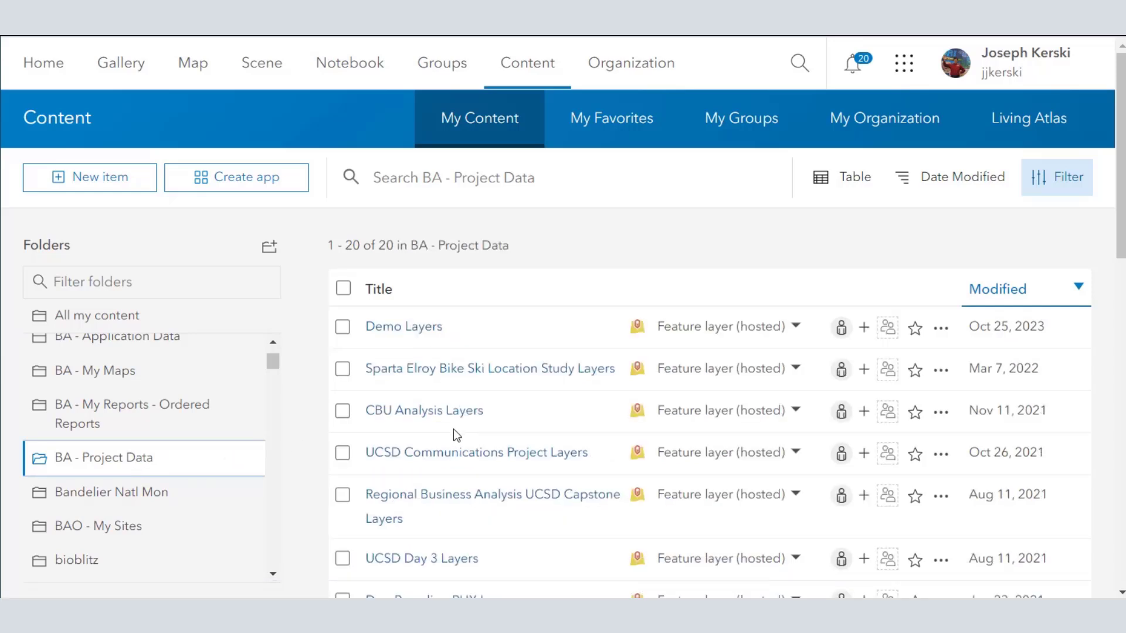
Step: Sort the folder's items by modified date with the newest first, and open the Demo Layers feature layer item
click(989, 294)
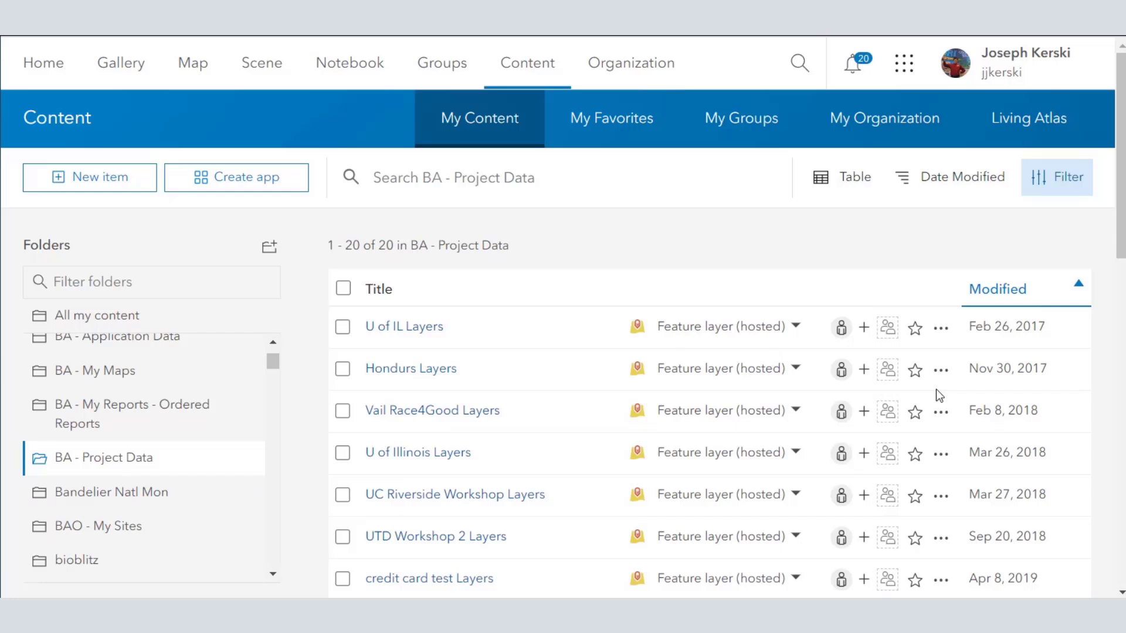
click(1000, 299)
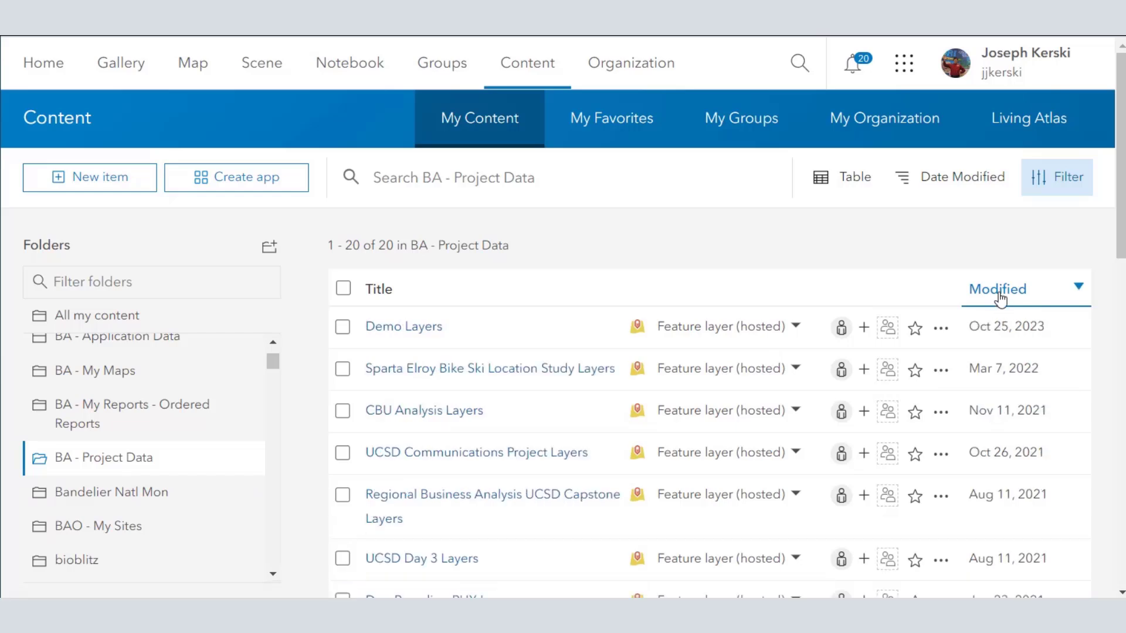
click(404, 332)
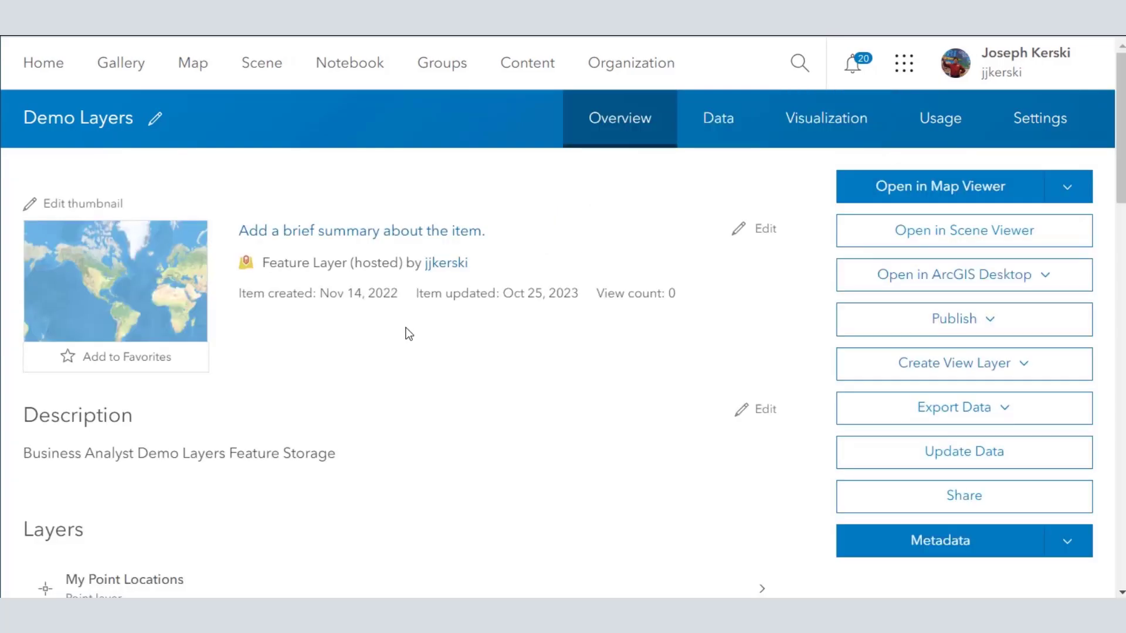
click(934, 193)
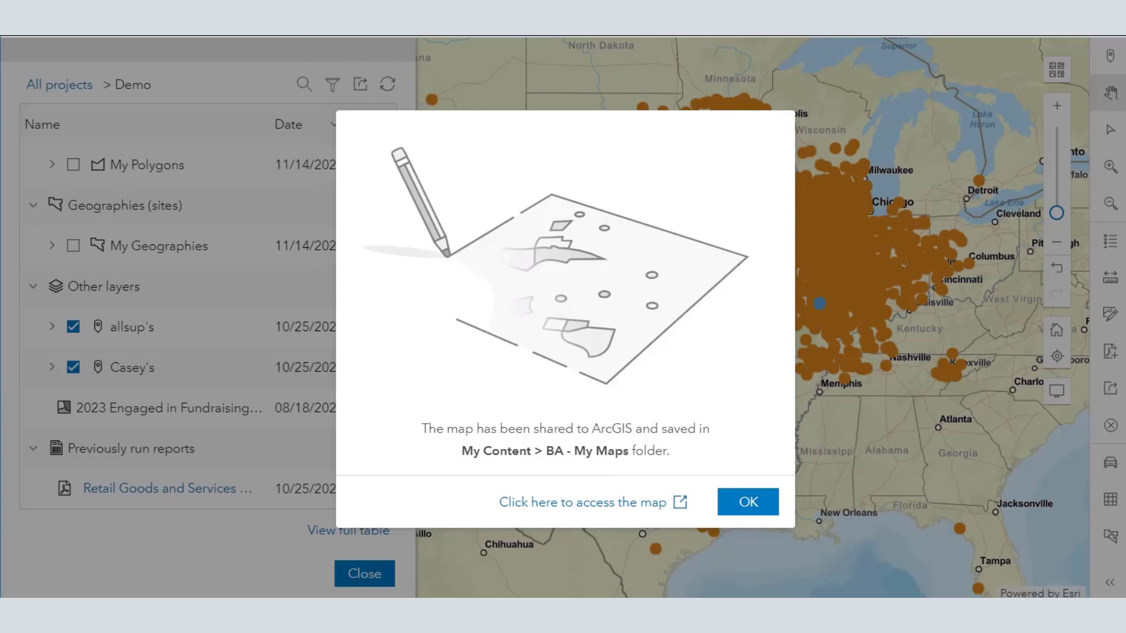
Step: Open a new browser tab and start entering a web address
key(ctrl+t)
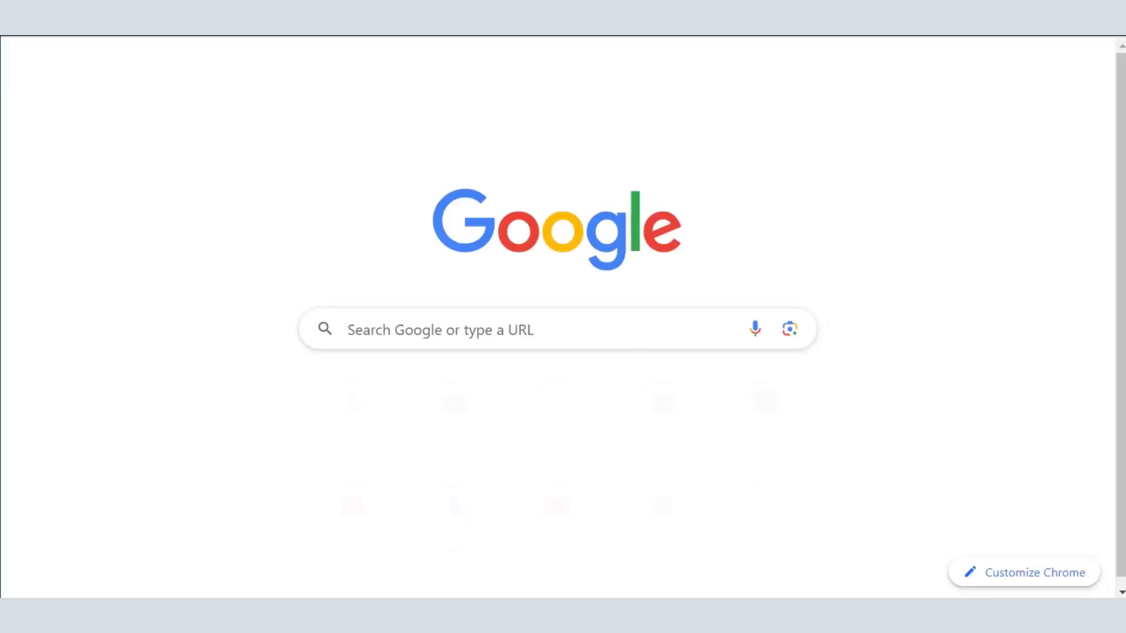
text(www)
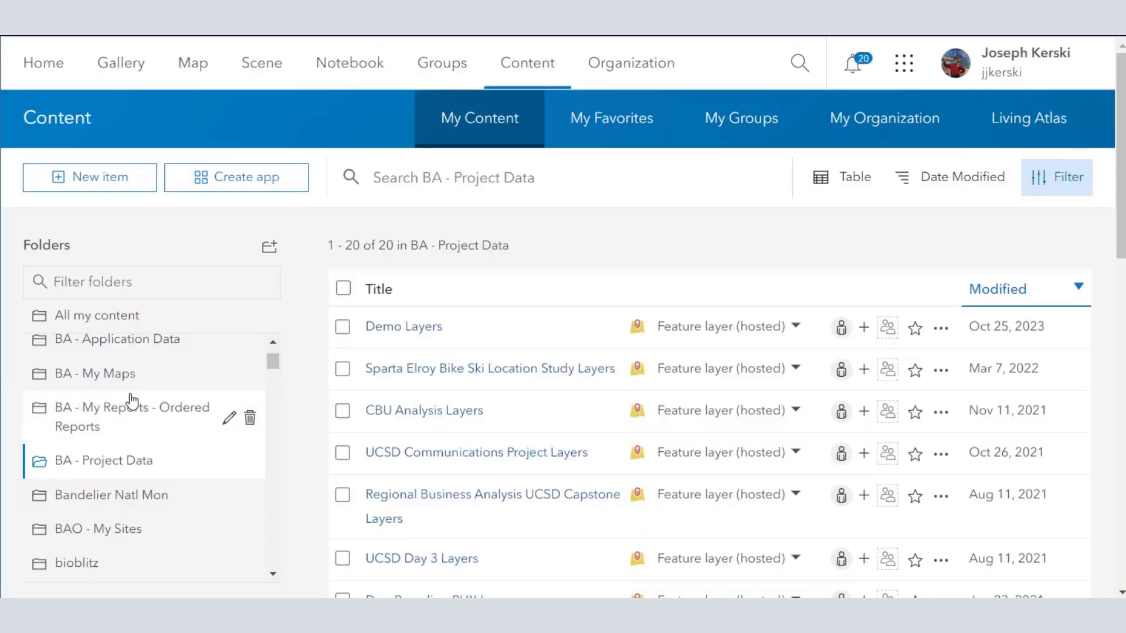
Step: Open the BA - My Maps folder, view the BA Preferences item's details, and return to the content list
click(110, 388)
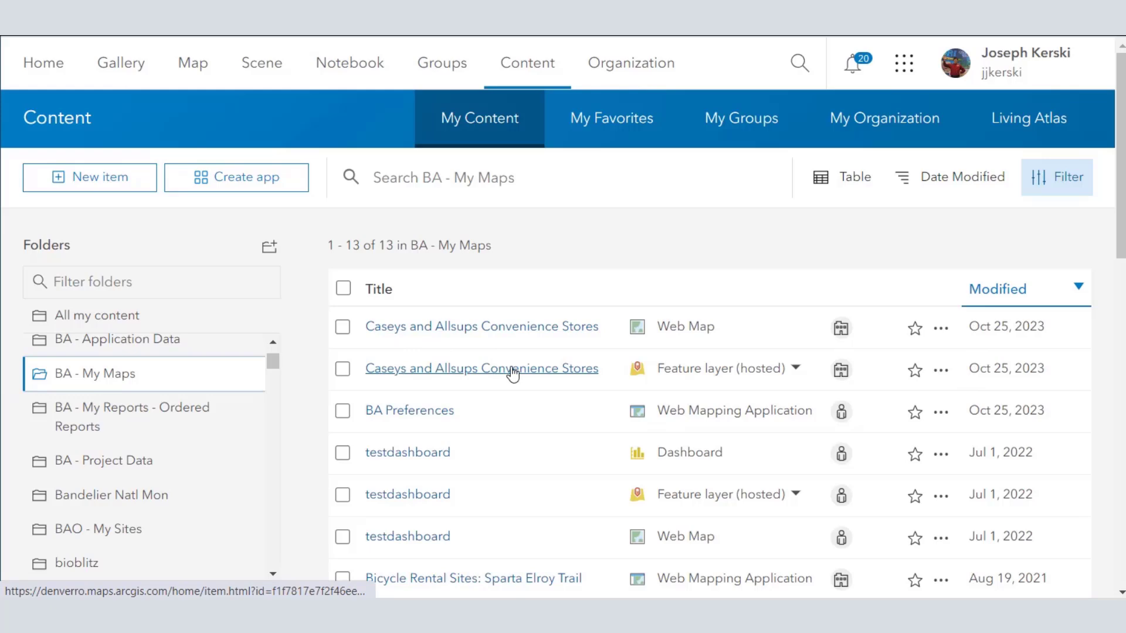
click(432, 415)
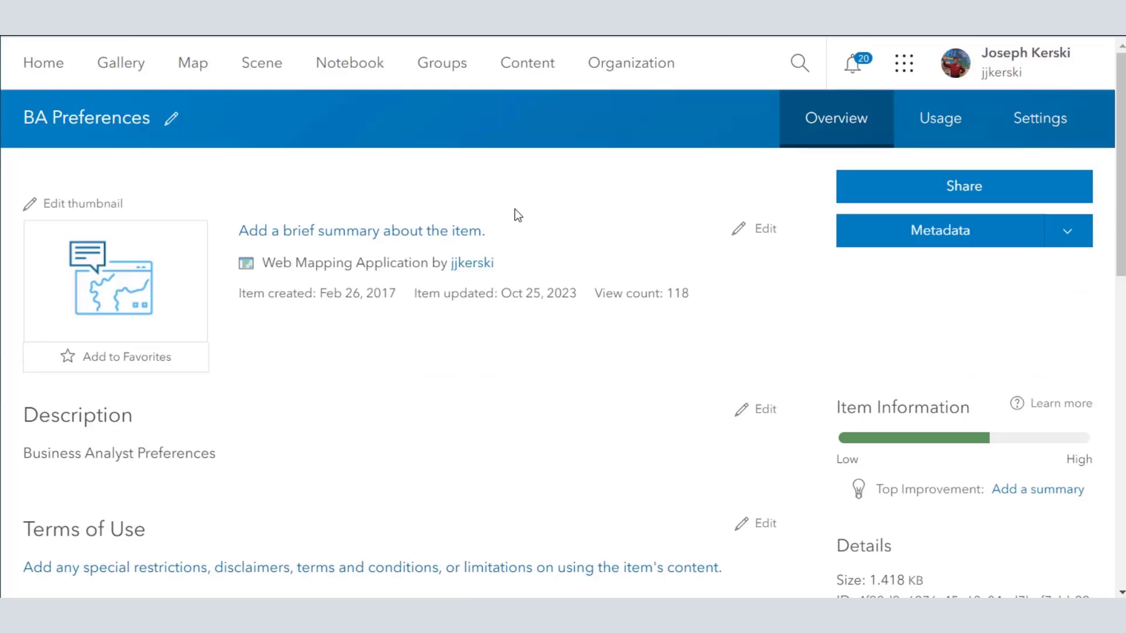
click(510, 65)
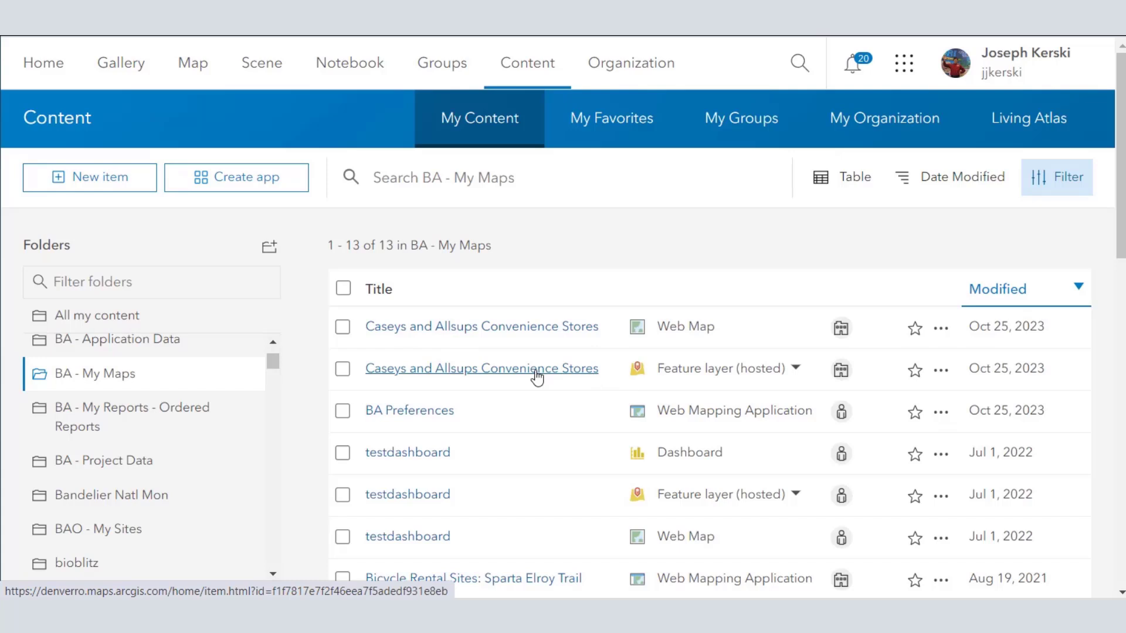
Step: Try to share both the Caseys and Allsups Convenience Stores web map and hosted feature layer with Everyone (public)
click(345, 327)
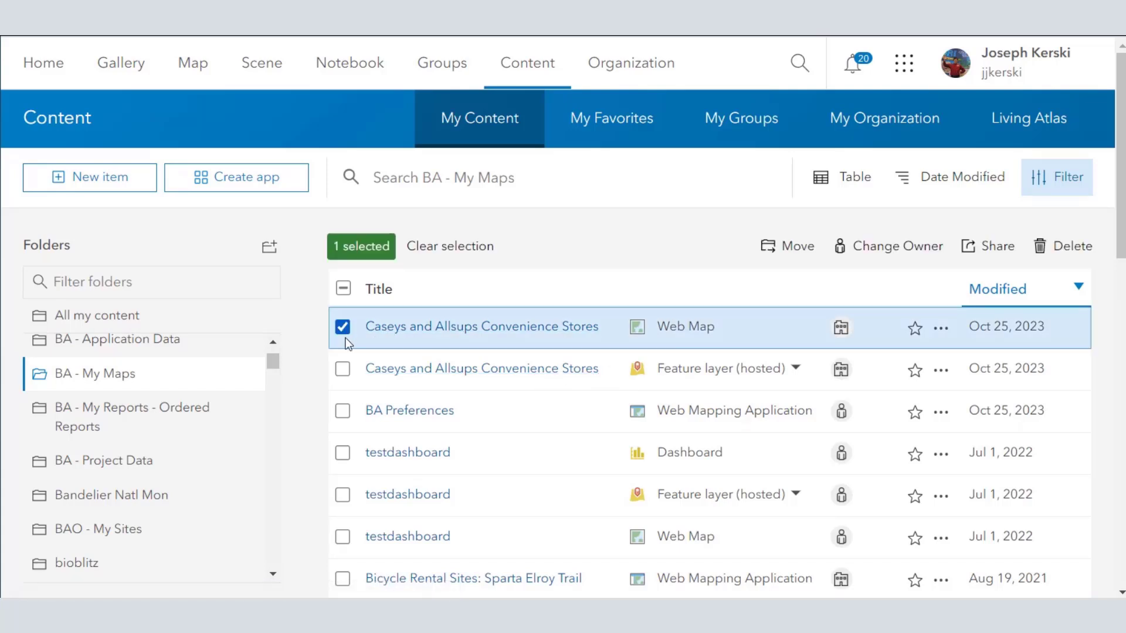
click(343, 369)
click(841, 327)
click(370, 339)
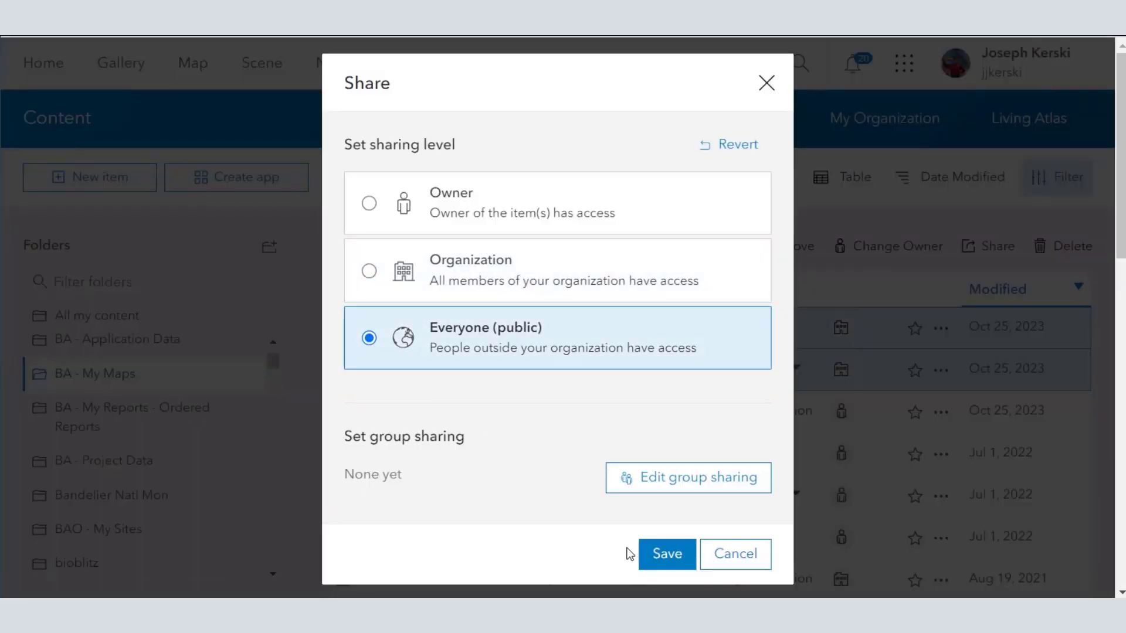
click(646, 554)
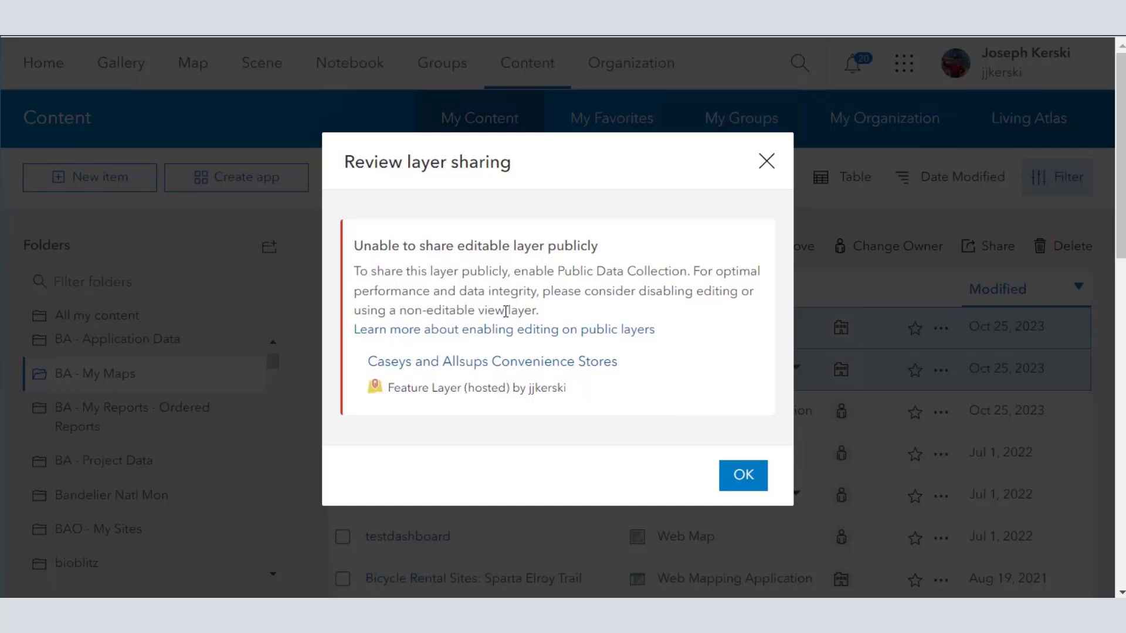
Step: Open the item page of the Caseys and Allsups hosted feature layer and examine its usage details
click(540, 369)
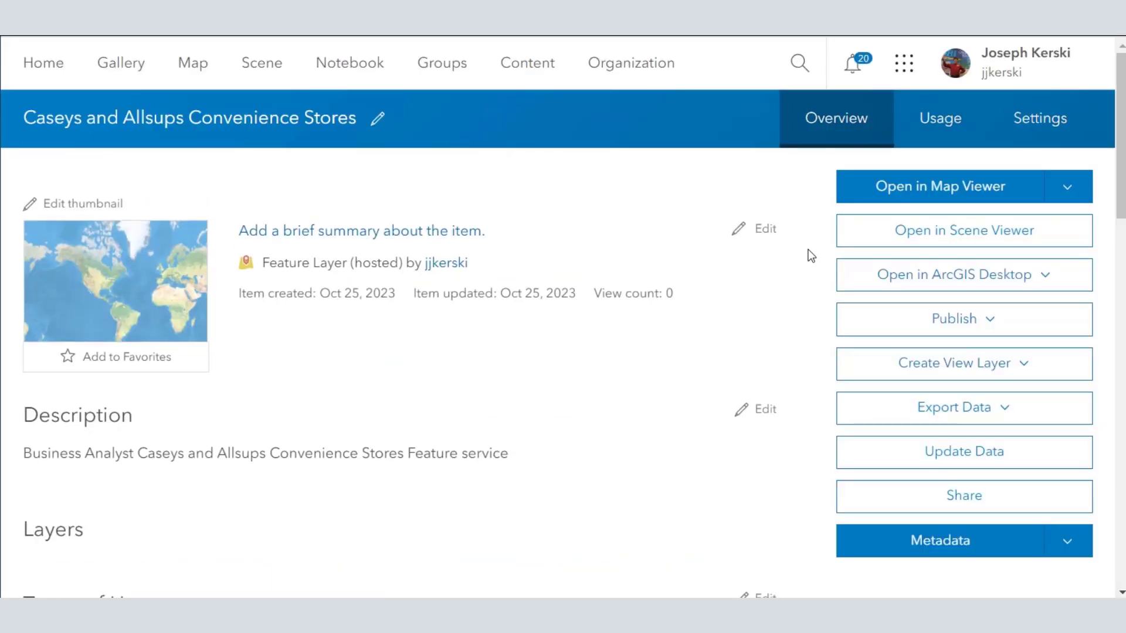
click(962, 127)
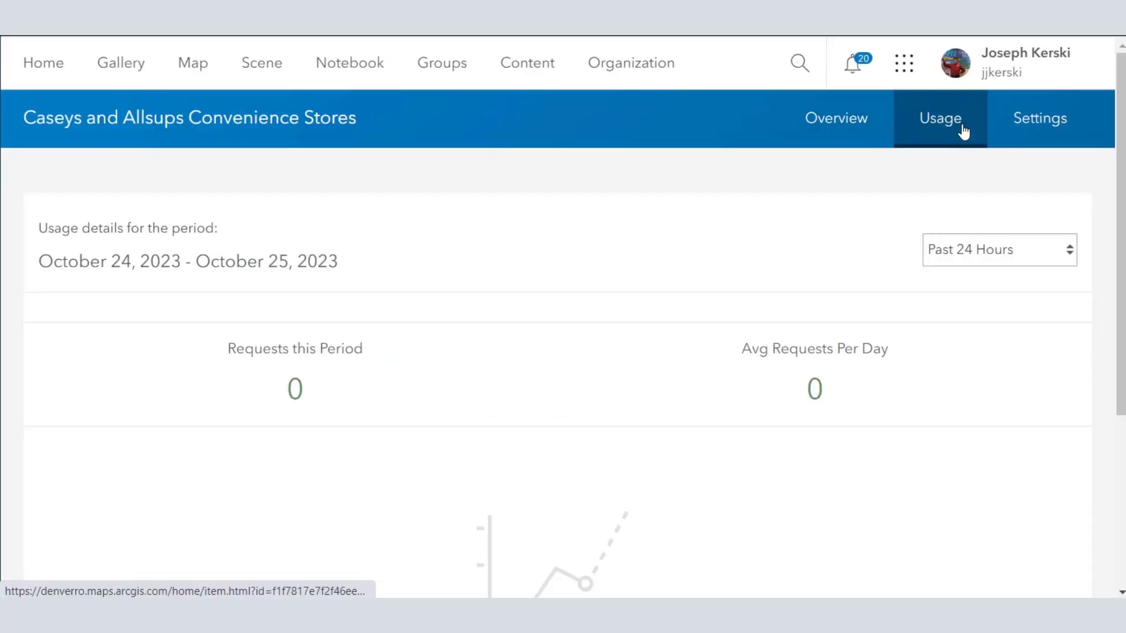
scroll(937, 211, down, 5)
scroll(939, 212, up, 5)
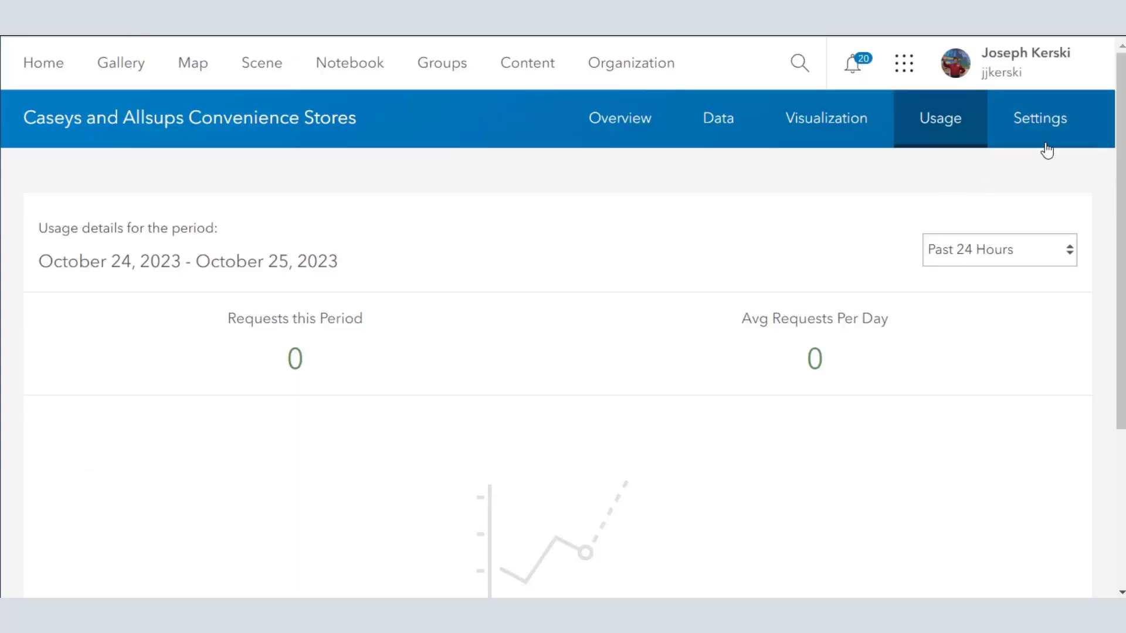
Step: In the feature layer's settings, approve it for Public Data Collection while editing is enabled, and save the general settings
click(1037, 134)
scroll(698, 329, down, 6)
scroll(530, 368, down, 10)
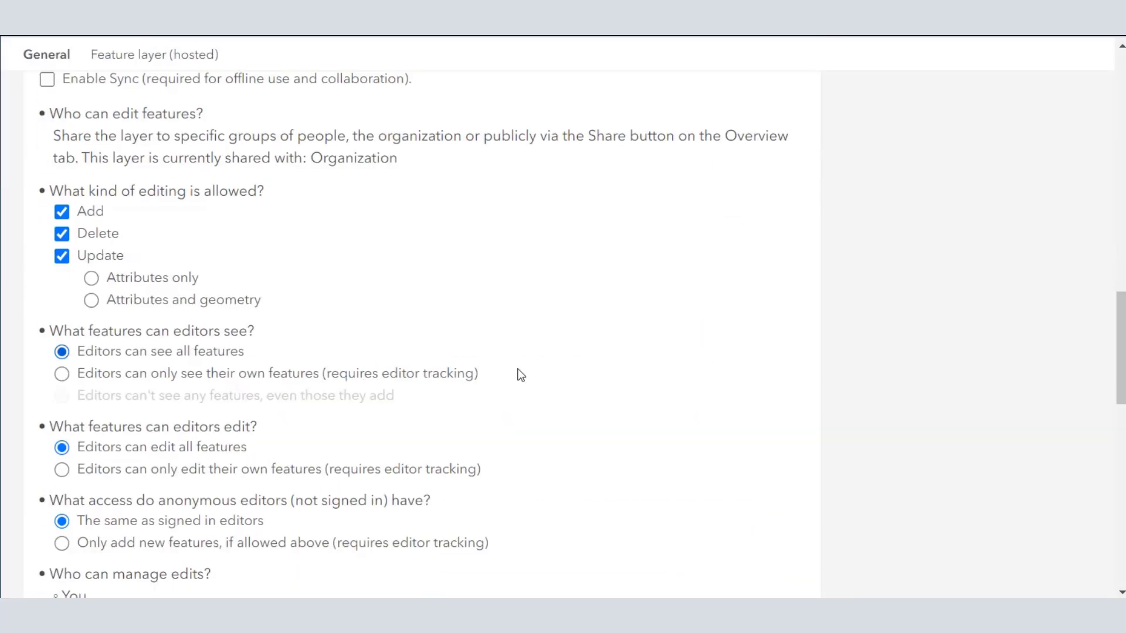
scroll(221, 387, up, 8)
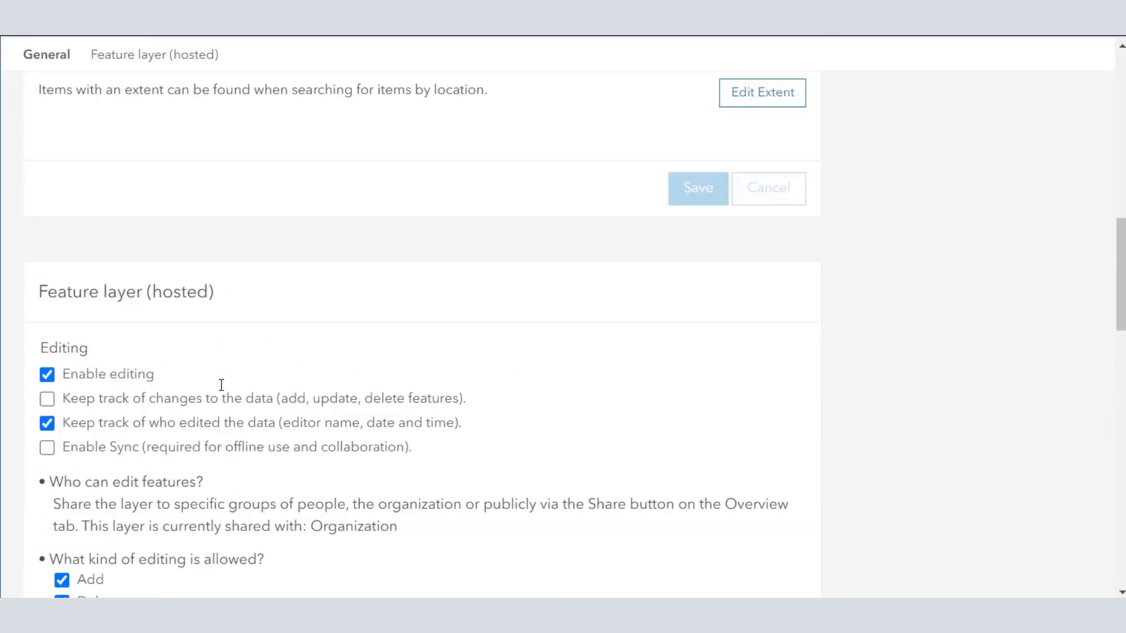
scroll(221, 384, up, 6)
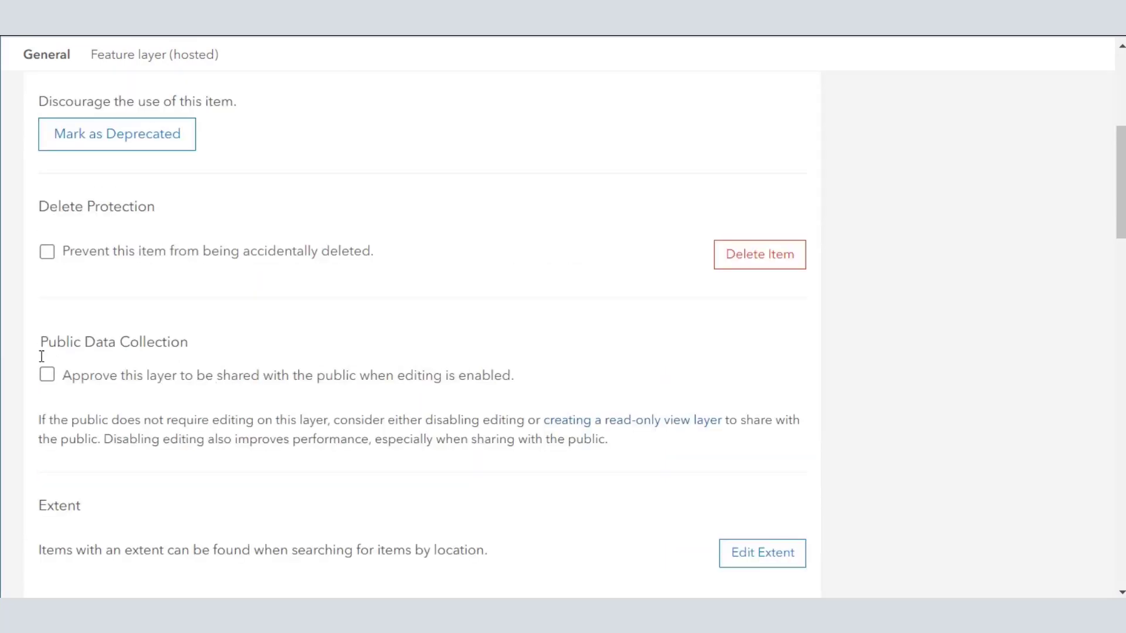
click(47, 376)
scroll(293, 408, down, 5)
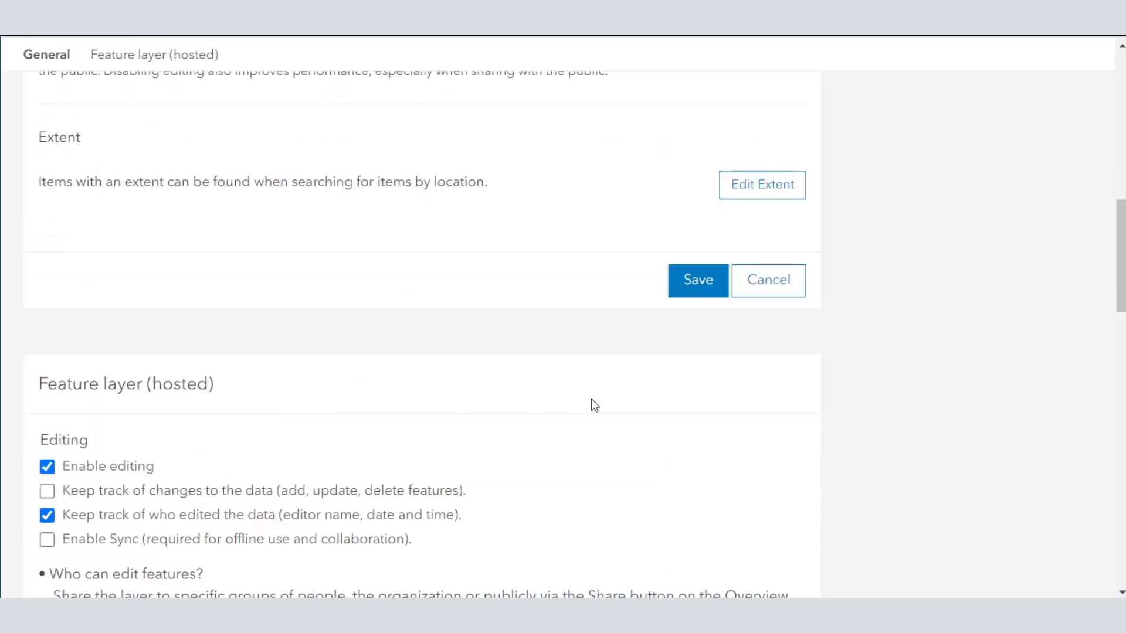
click(675, 288)
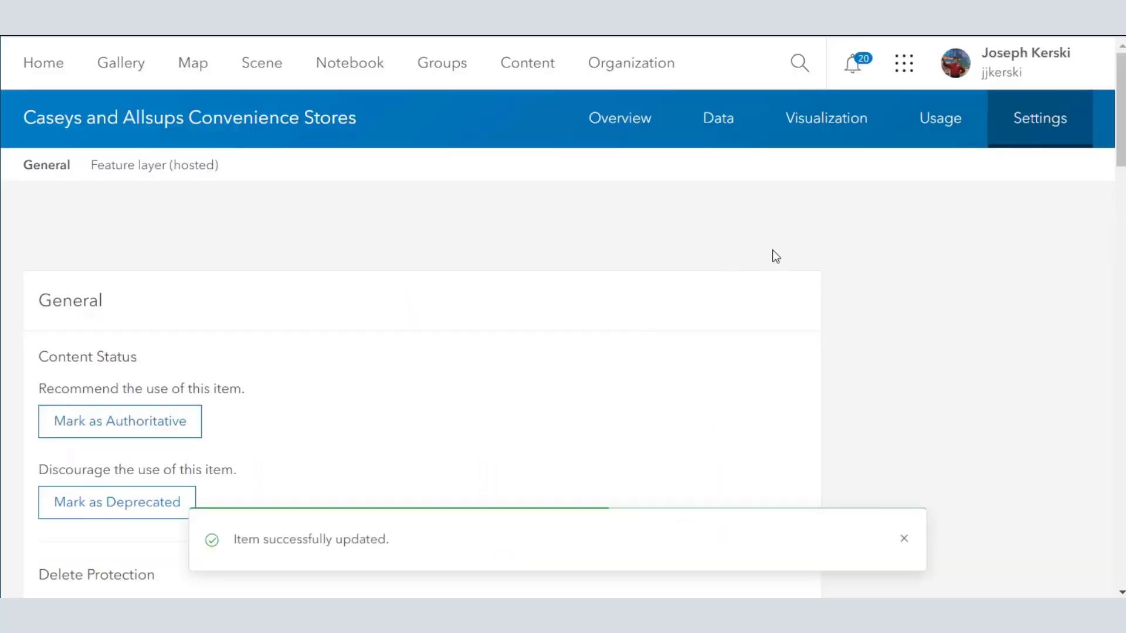
Step: Return to the content list and share both the Caseys and Allsups feature layer and web map with Everyone (public), accepting the editable layer
click(533, 71)
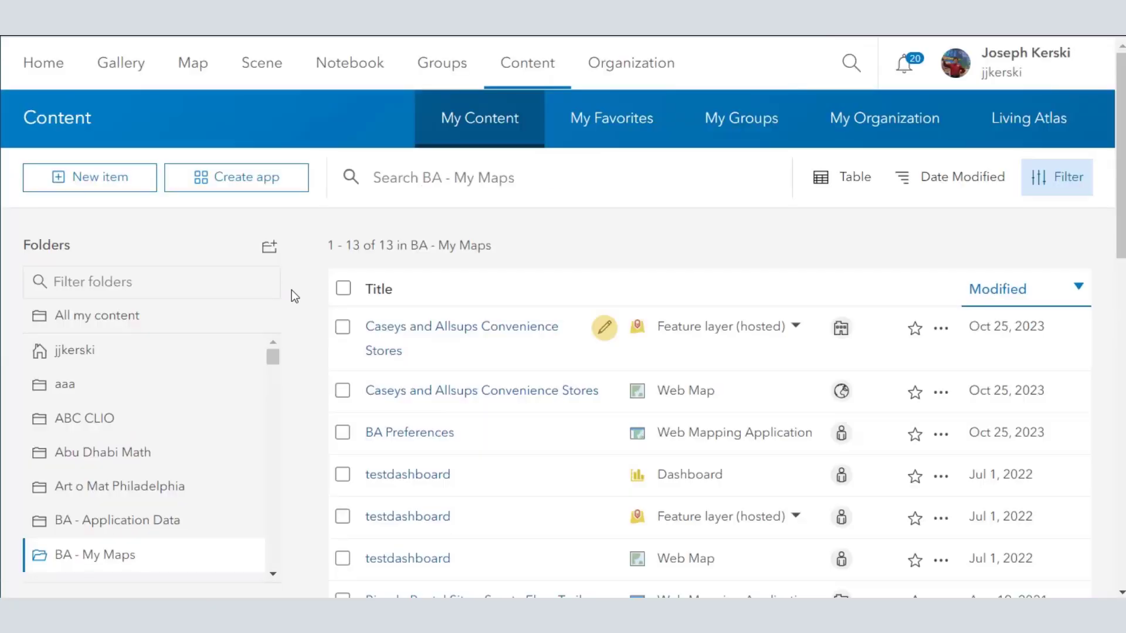
scroll(292, 290, down, 3)
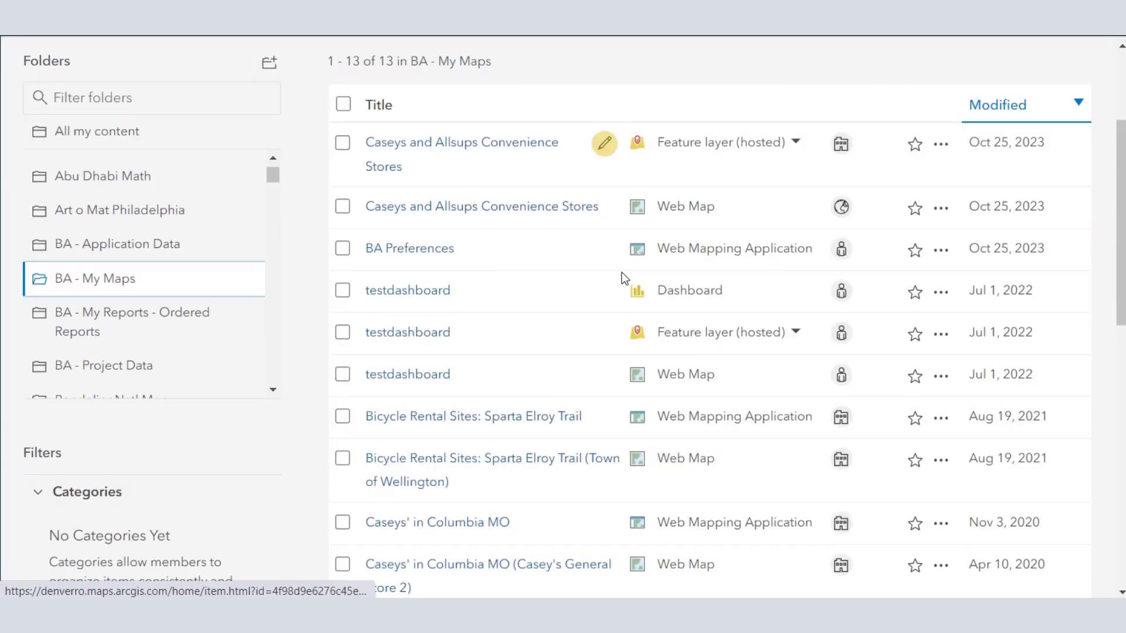
click(343, 143)
click(342, 206)
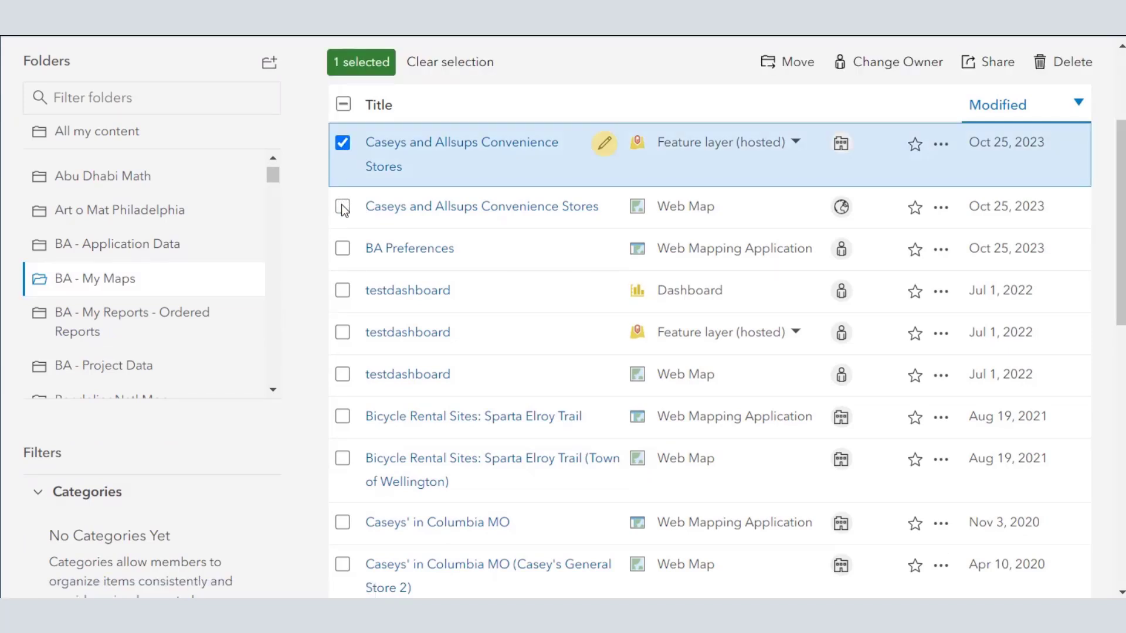
scroll(840, 181, up, 2)
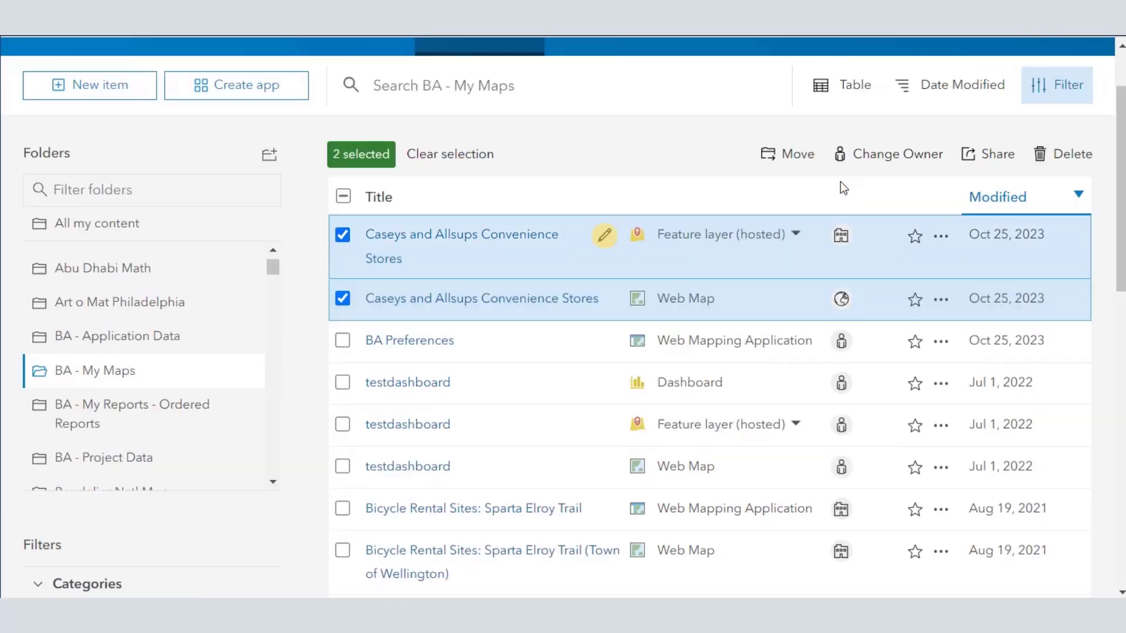
click(841, 235)
click(369, 338)
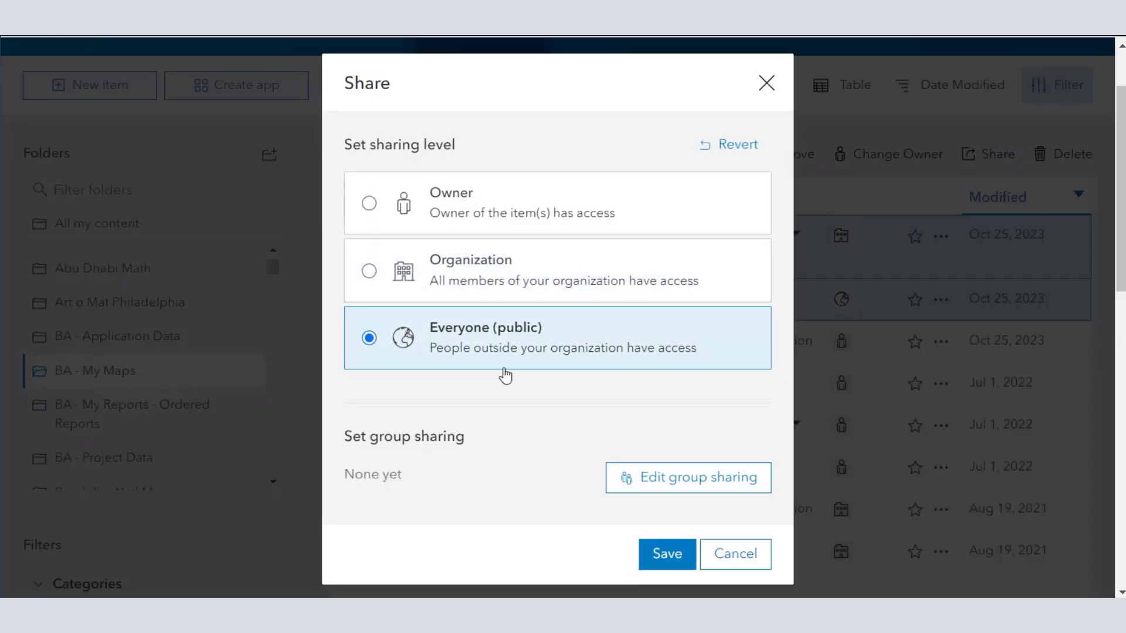
click(669, 553)
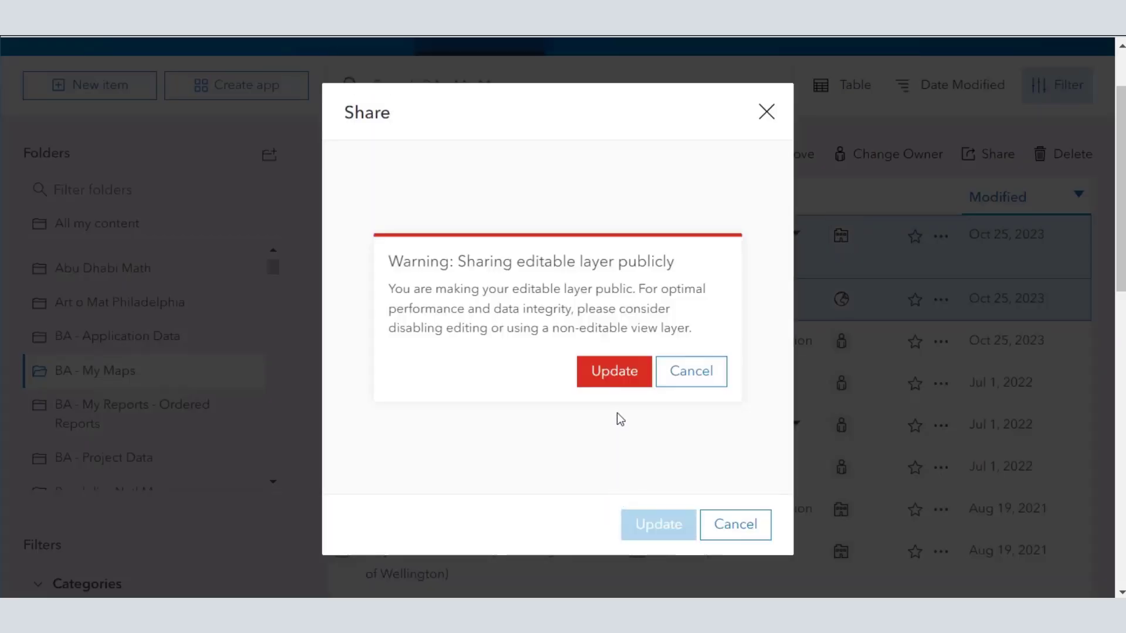
click(615, 374)
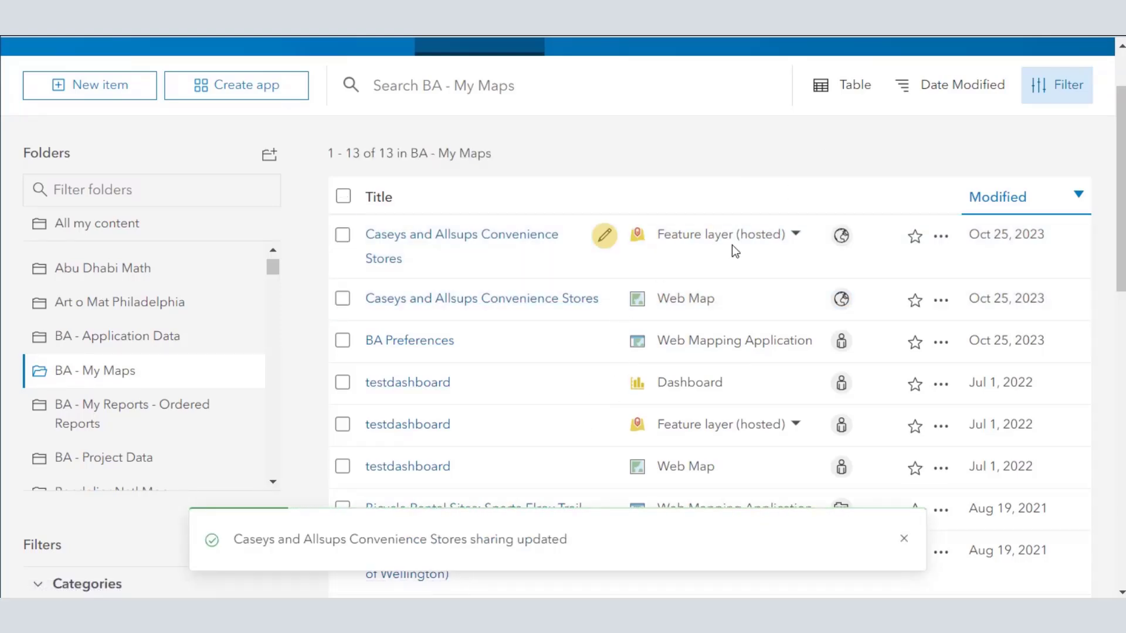
Step: Open the Caseys and Allsups web map in Map Viewer and examine the attributes of the Casey's store in Hallsville, Missouri
click(523, 300)
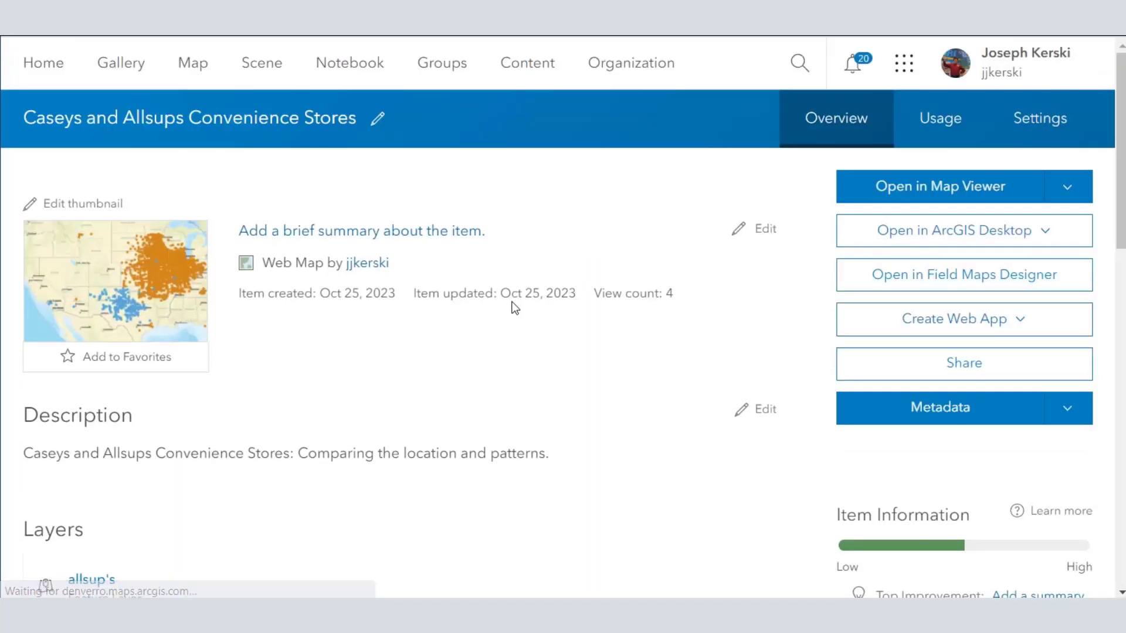
click(872, 199)
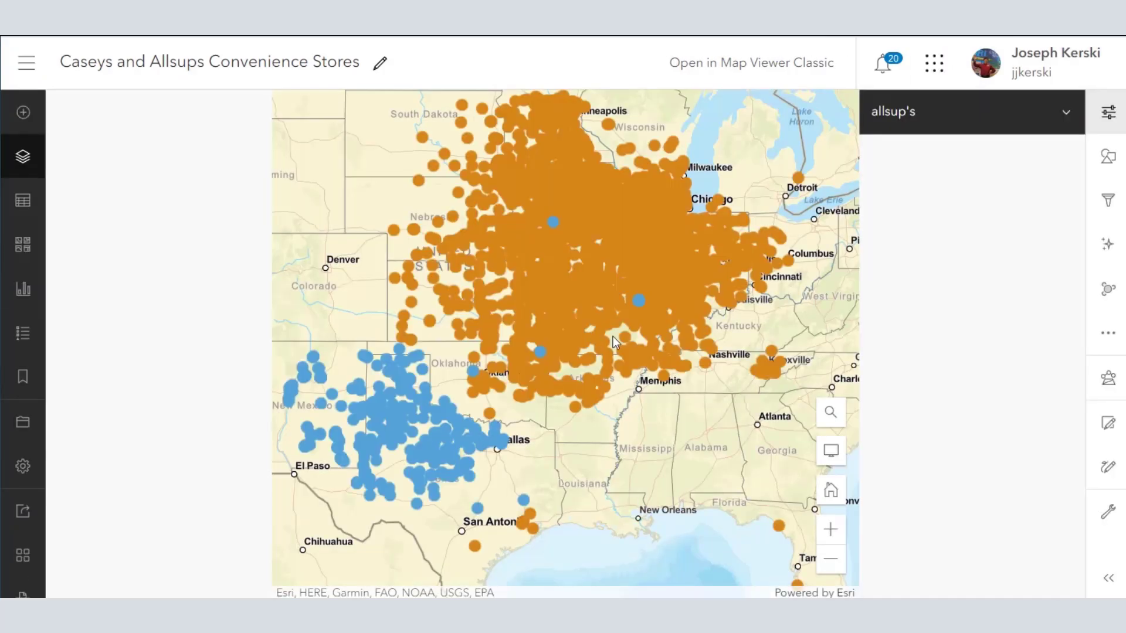
scroll(622, 298, up, 5)
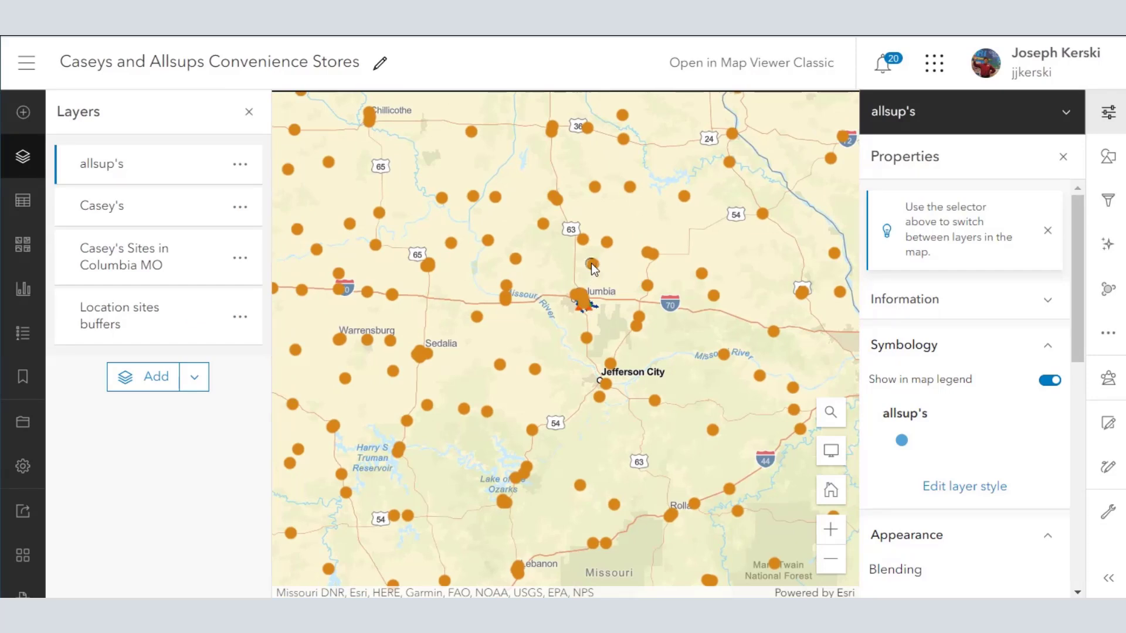
click(592, 263)
scroll(596, 283, down, 5)
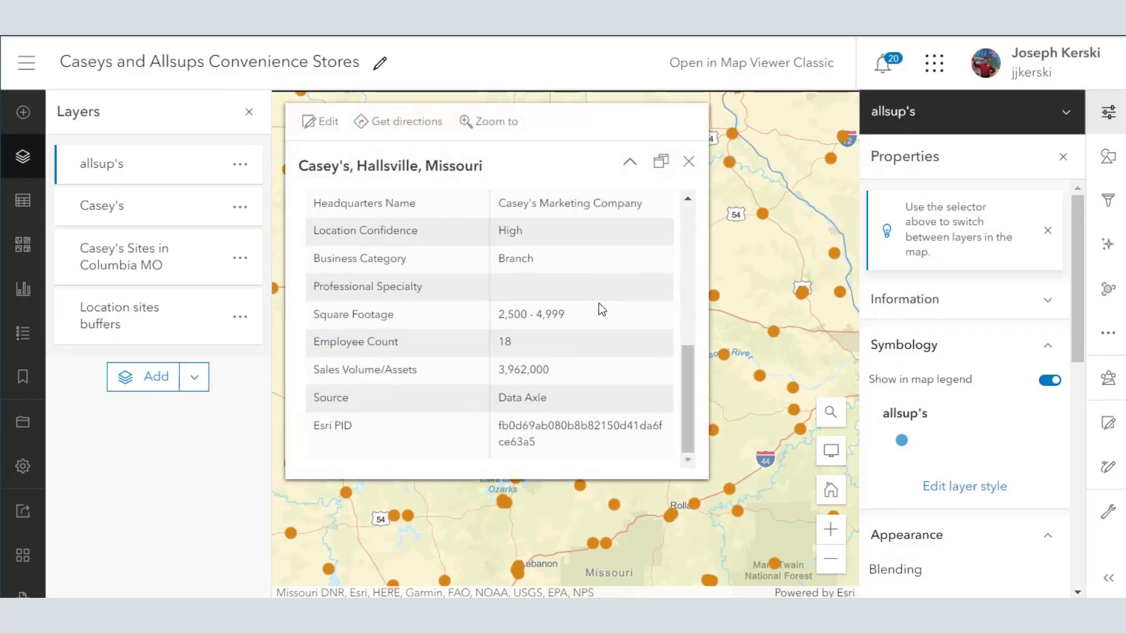
scroll(600, 304, up, 5)
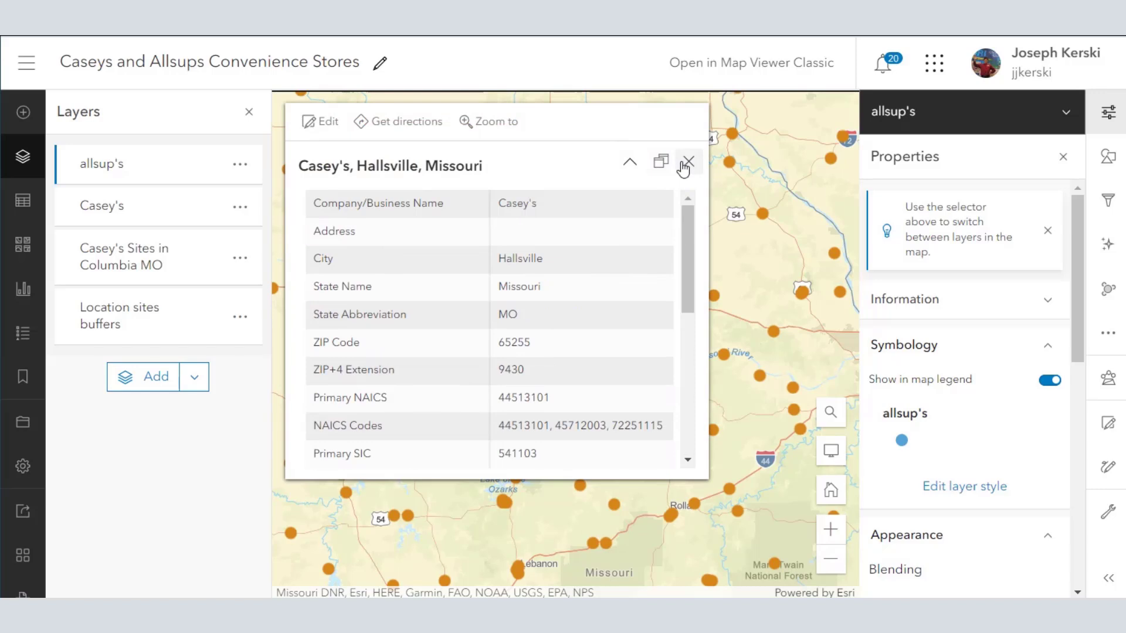
click(687, 163)
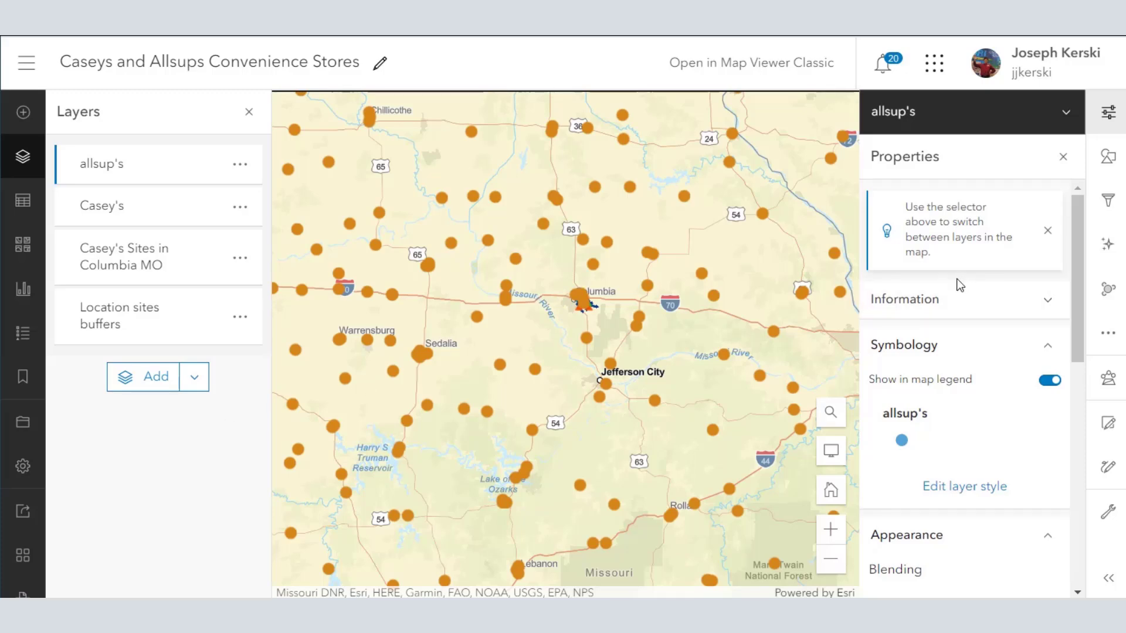
Step: Open the Caseys and Allsups web map in ArcGIS Pro from the content list and view the pop-up of the Casey's store in Lyons, Kansas
click(39, 76)
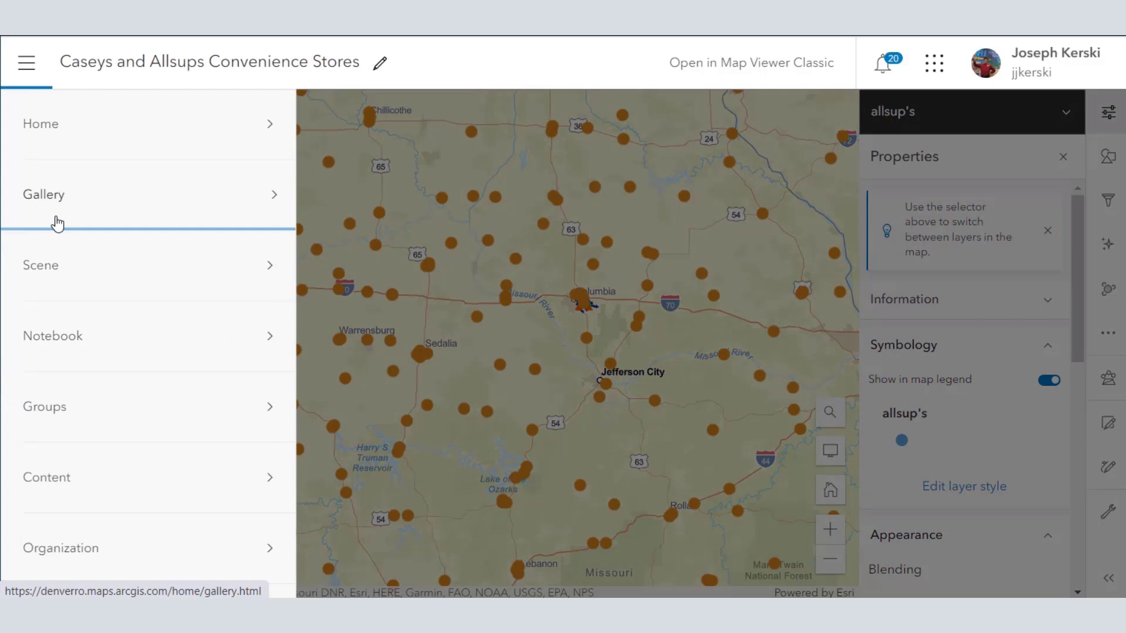
click(105, 473)
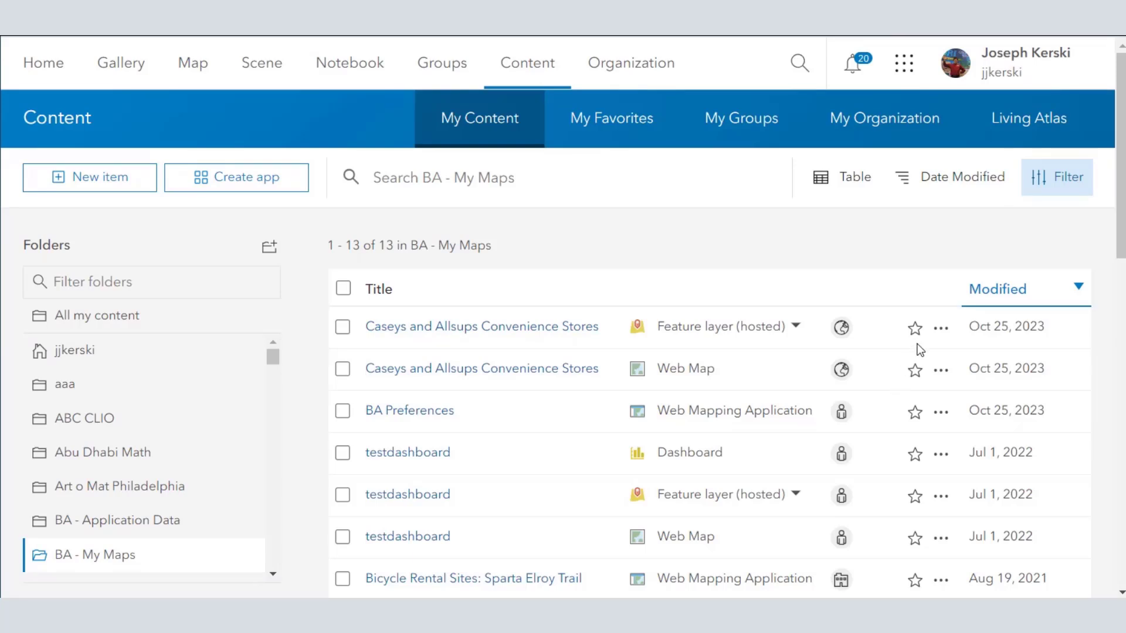
click(941, 370)
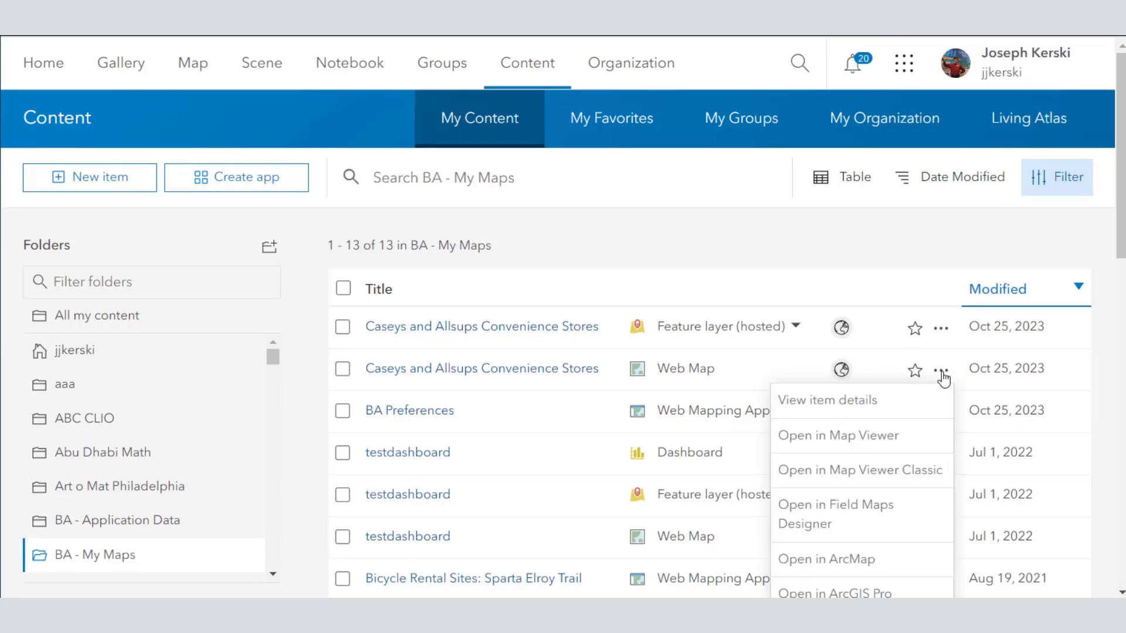
scroll(887, 405, down, 1)
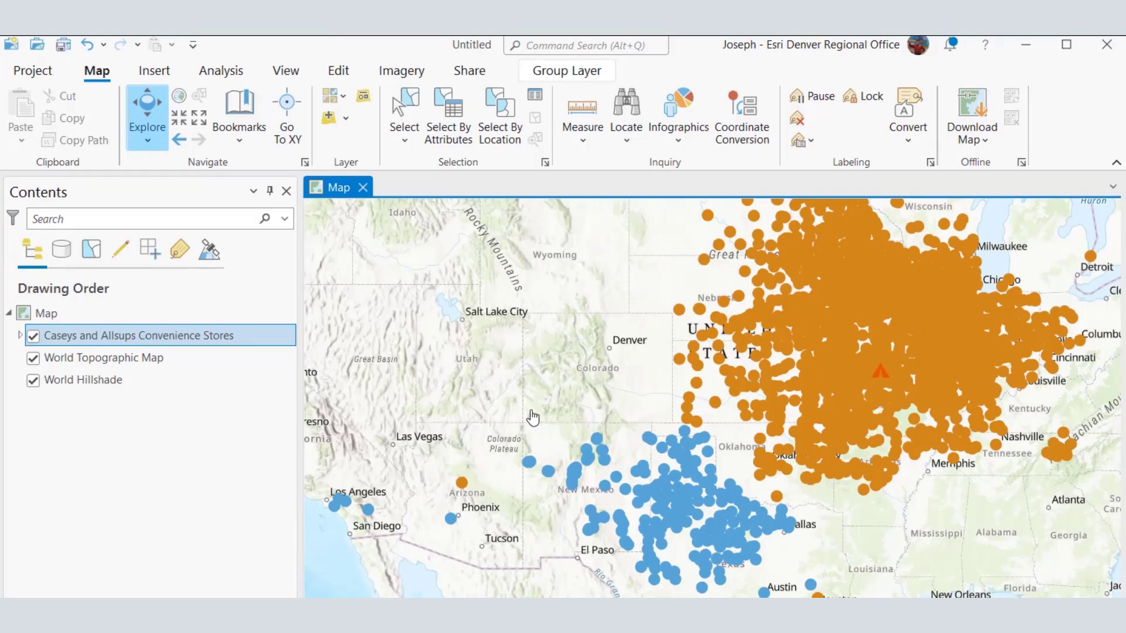
click(758, 388)
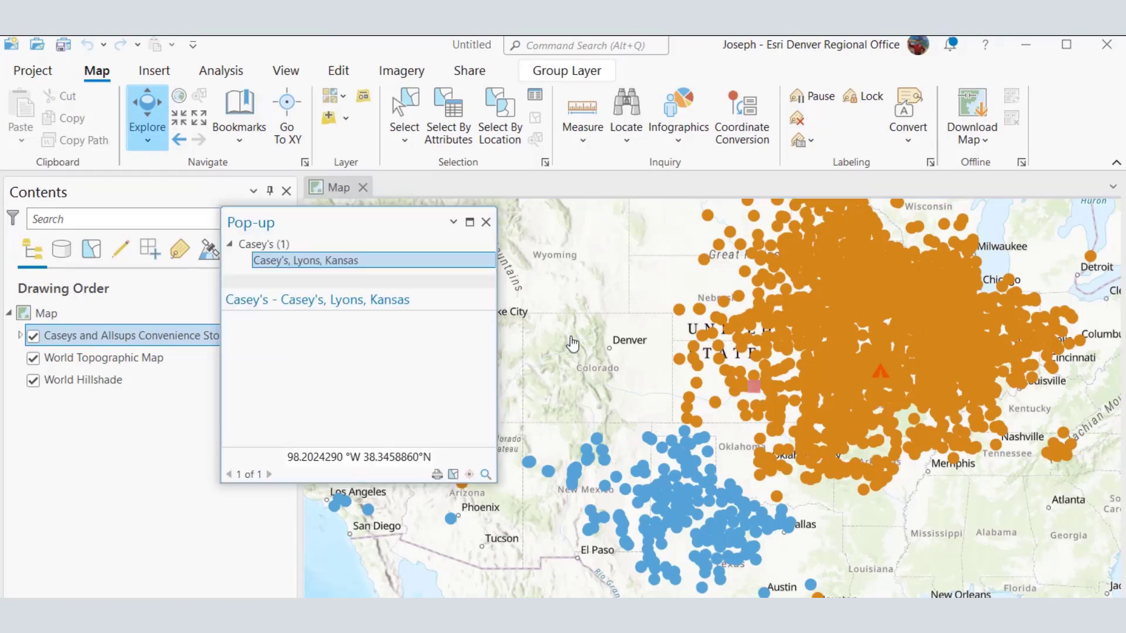
click(486, 221)
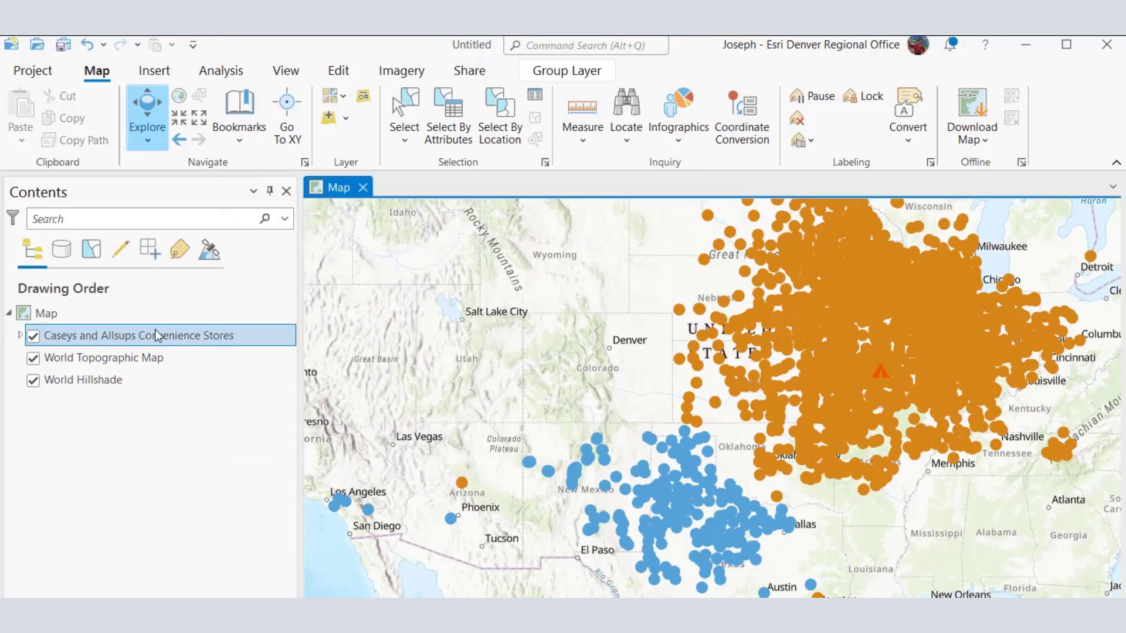
Step: Expand the Caseys and Allsups Convenience Stores group layer and view the Export Features parameters for the Casey's layer without exporting
click(20, 335)
right_click(76, 487)
mouse_move(162, 444)
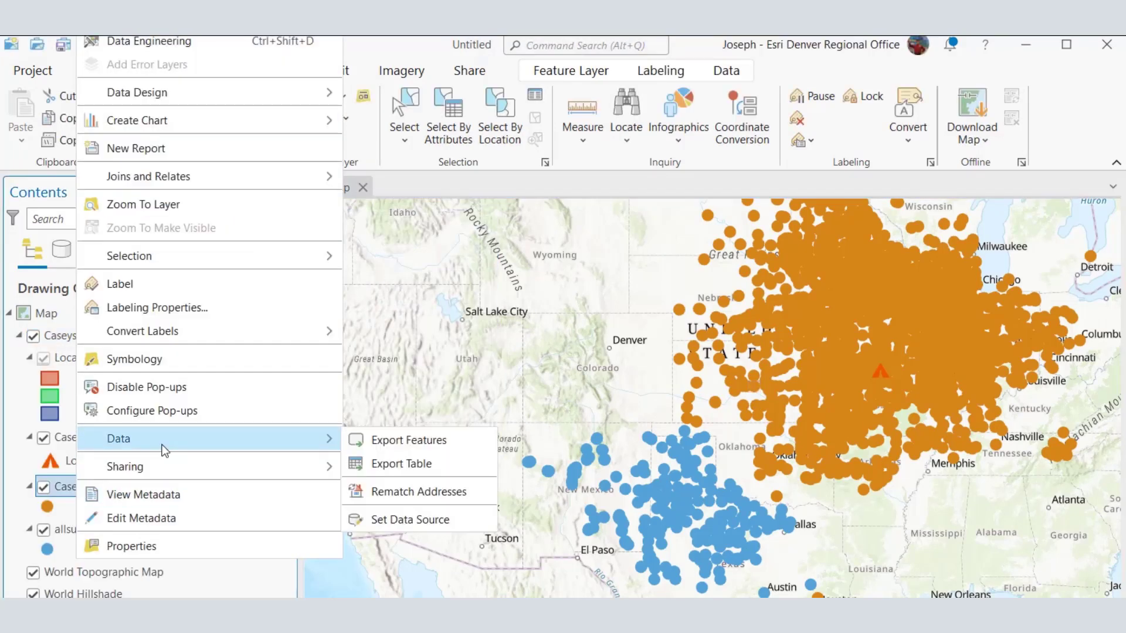
click(372, 440)
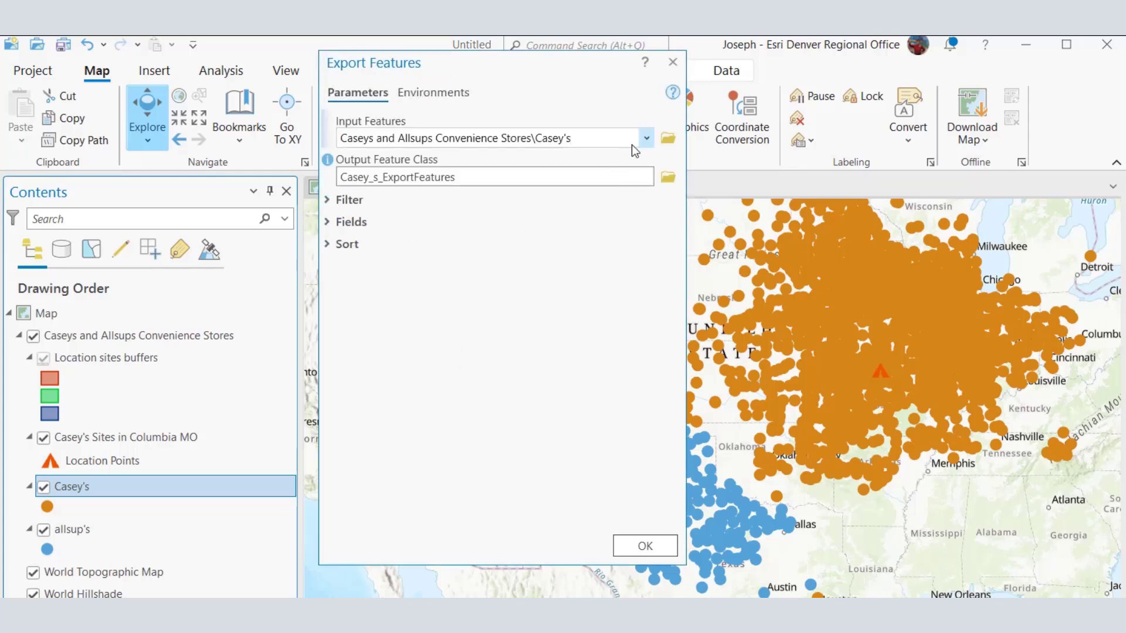
click(673, 62)
click(672, 63)
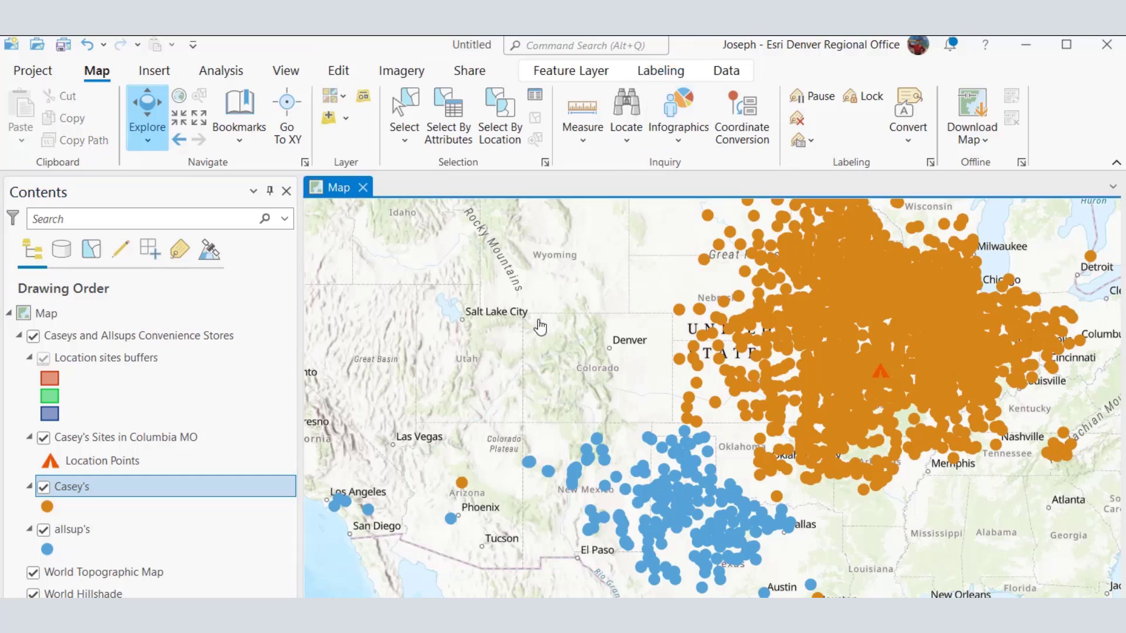